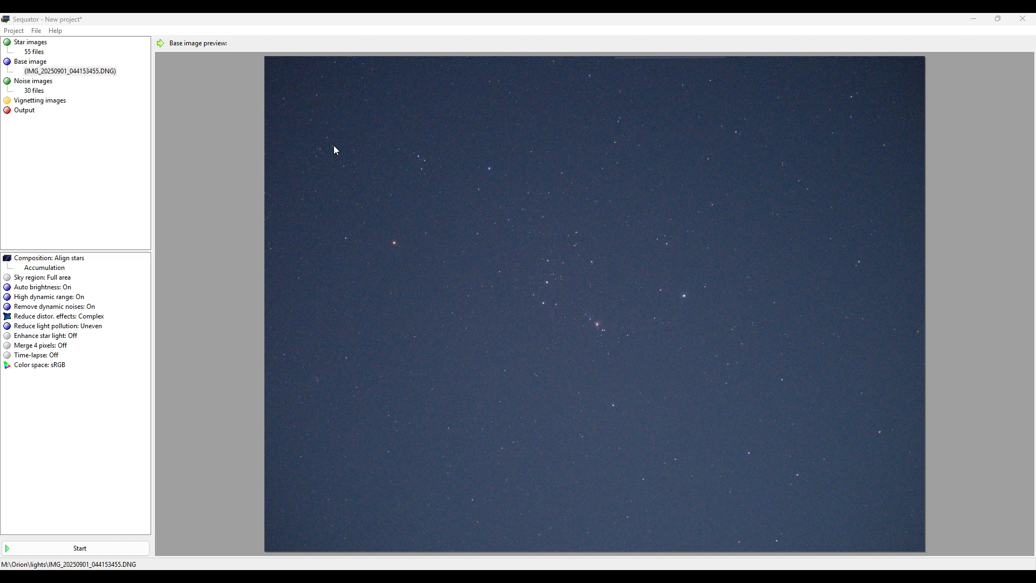
- Load all the DNG files in the Orion lights folder as star images
{"action": "double_click", "coordinate": [34, 43]}
{"action": "scroll", "coordinate": [377, 141], "scroll_direction": "down", "scroll_amount": 6}
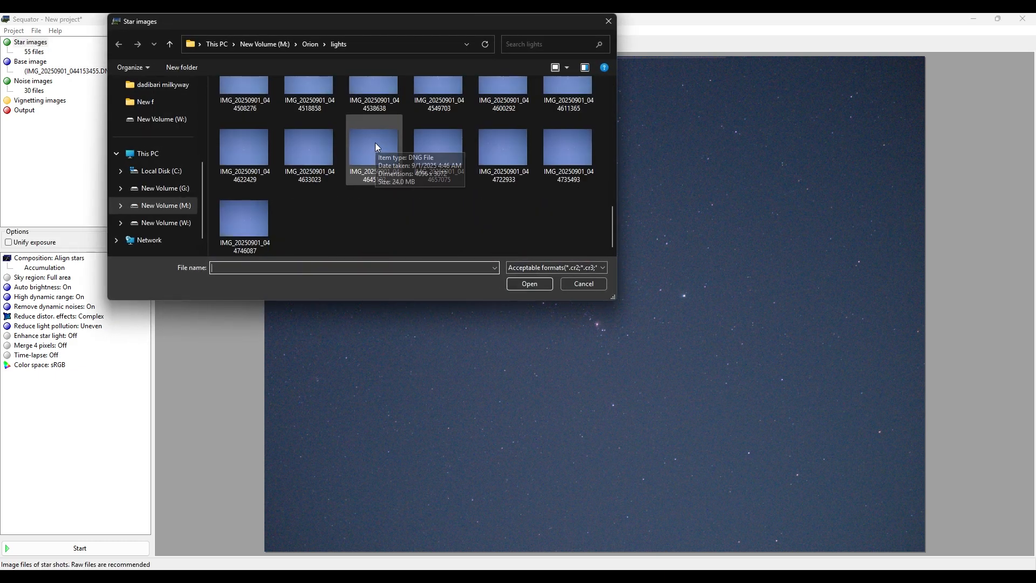
{"action": "left_click_drag", "start_coordinate": [529, 219], "coordinate": [209, 18]}
{"action": "left_click", "coordinate": [523, 283]}
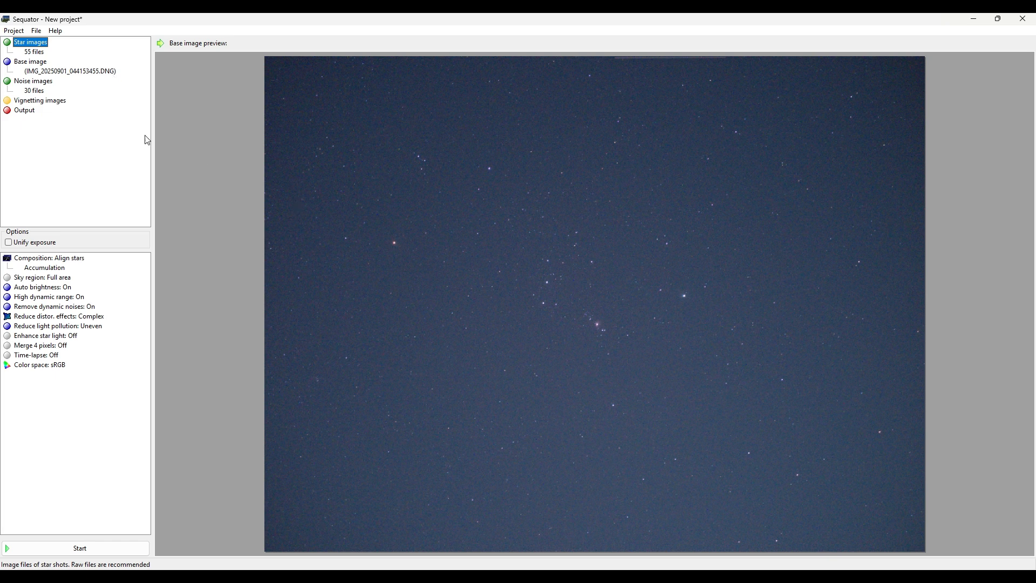
- Set IMG_20250901_043524666.DNG from the lights folder as the base image
{"action": "left_click", "coordinate": [96, 76]}
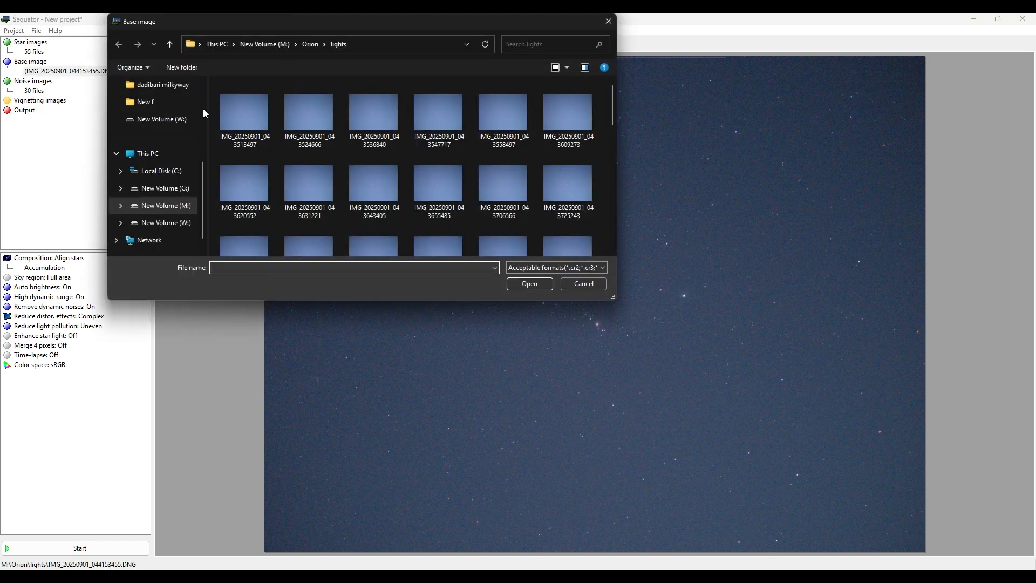
{"action": "left_click", "coordinate": [309, 115]}
{"action": "left_click", "coordinate": [530, 285]}
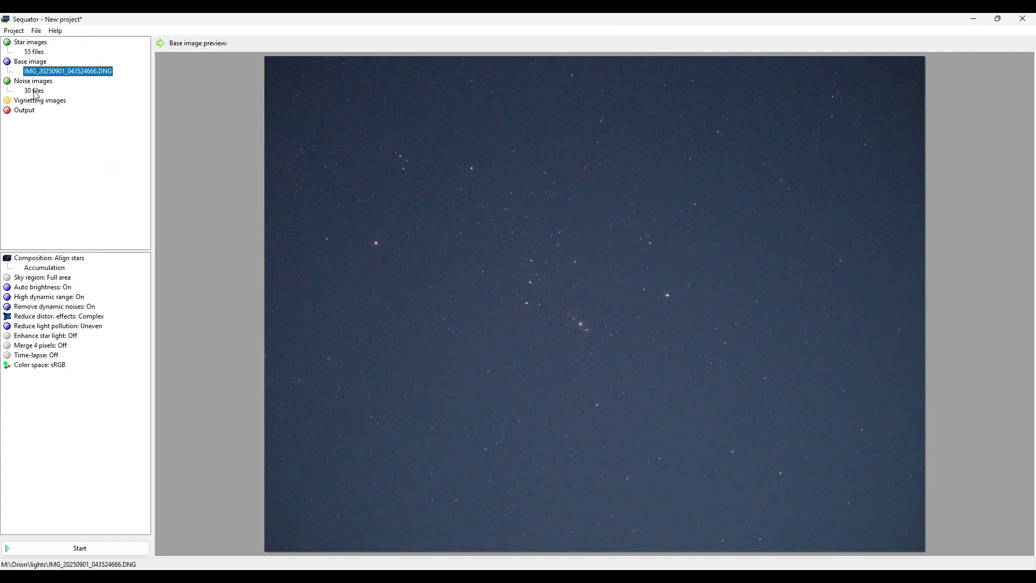
- Load all the dark frames in the Orion darks folder as noise images
{"action": "double_click", "coordinate": [36, 93]}
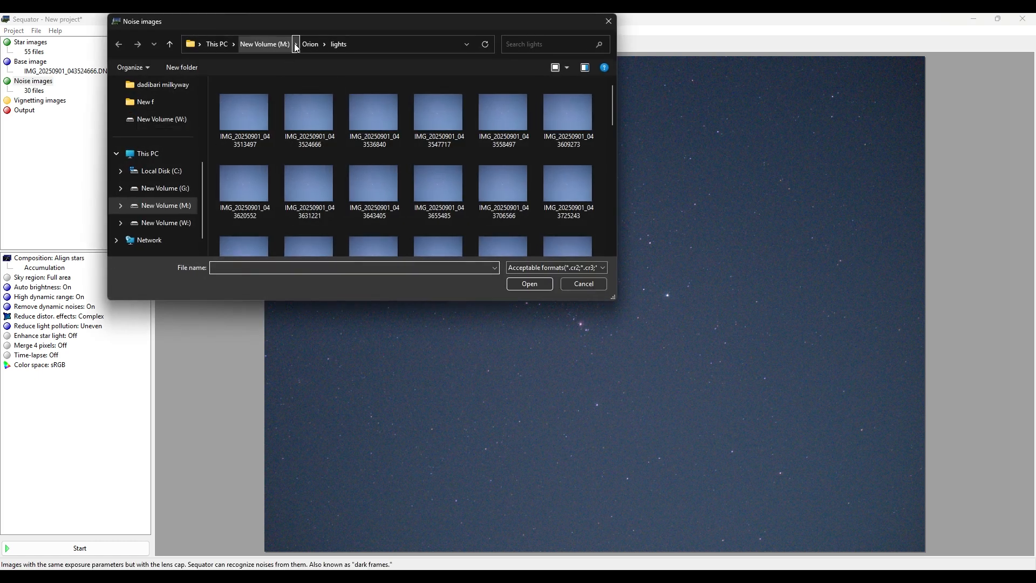
{"action": "left_click", "coordinate": [309, 45]}
{"action": "left_click", "coordinate": [254, 118]}
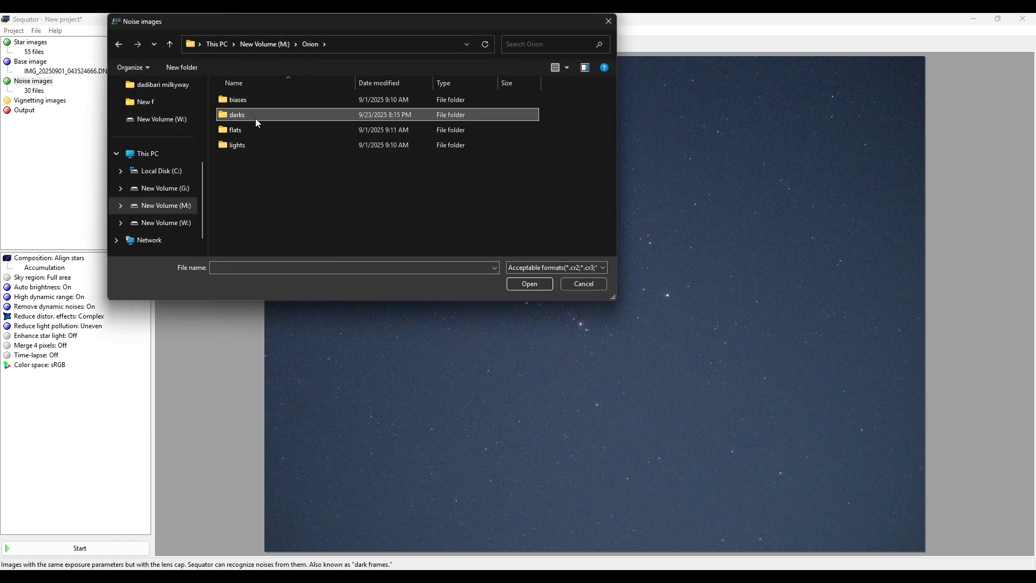
{"action": "double_click", "coordinate": [254, 118]}
{"action": "scroll", "coordinate": [433, 187], "scroll_direction": "down", "scroll_amount": 3}
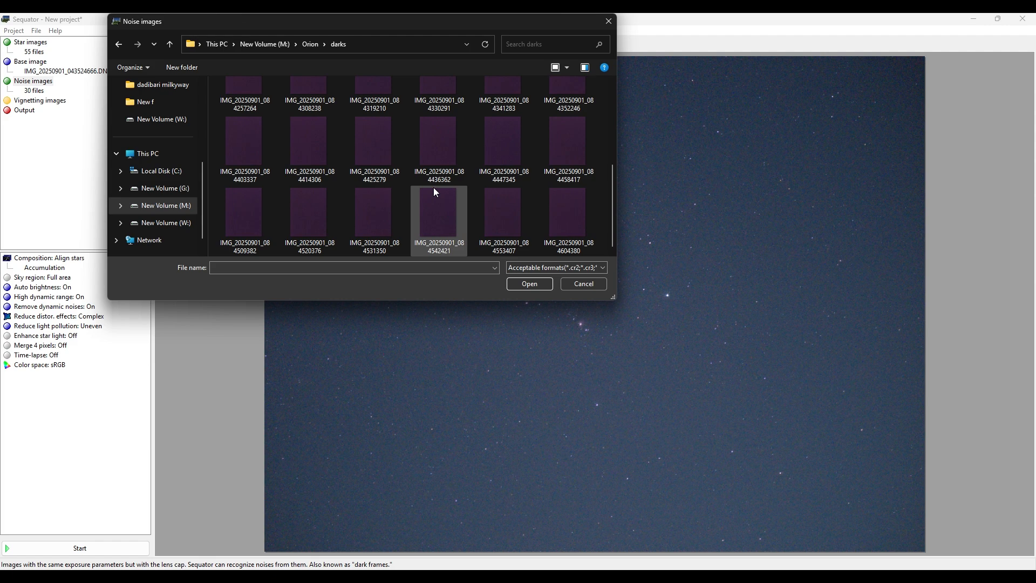
{"action": "key", "text": "ctrl+a"}
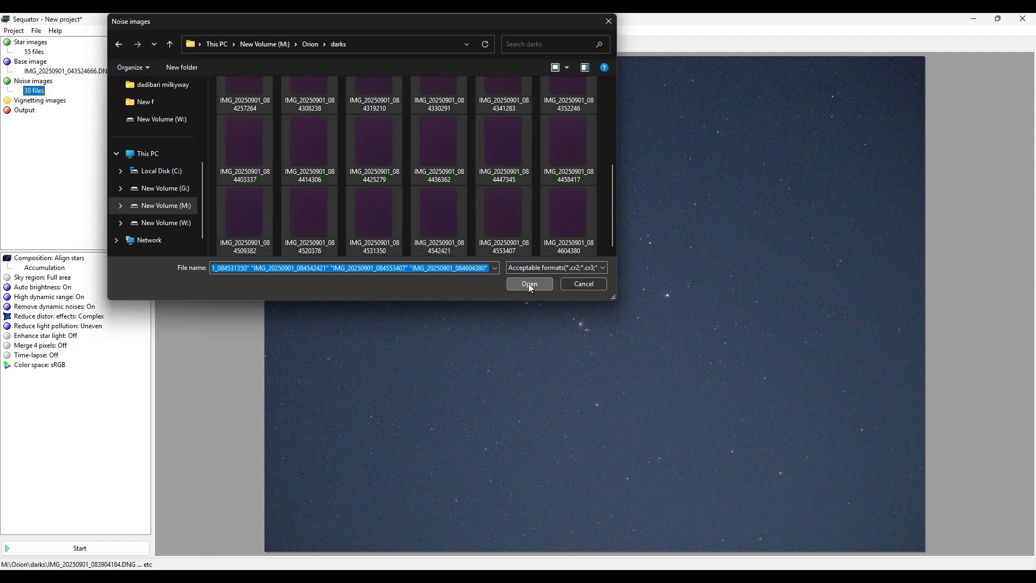
{"action": "left_click", "coordinate": [529, 283]}
- Set the output to an uncompressed TIFF named result in the Orion folder and run the stacking to completion
{"action": "left_click", "coordinate": [18, 111]}
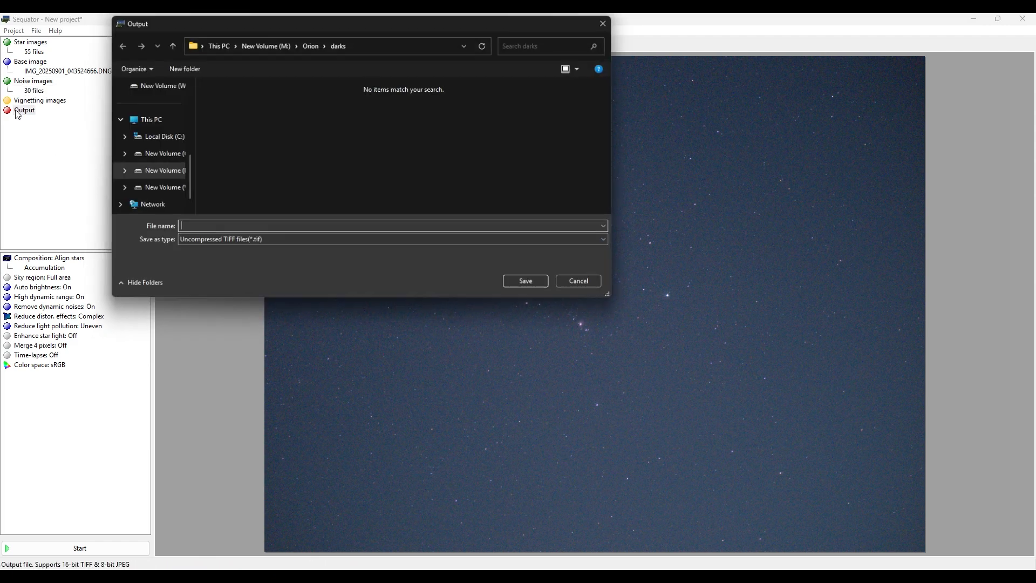
{"action": "left_click", "coordinate": [310, 44]}
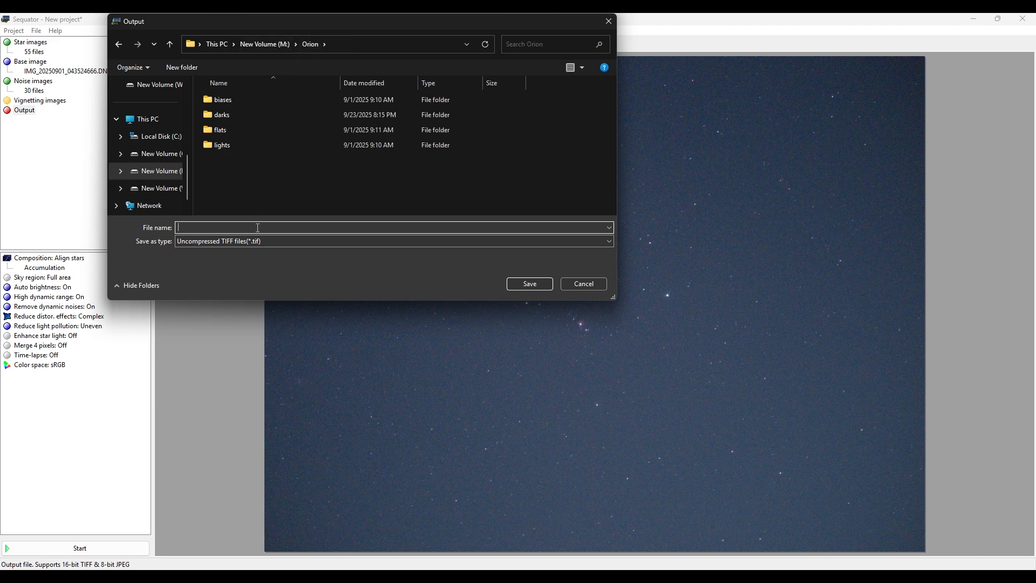
{"action": "type", "text": "result"}
{"action": "key", "text": "Return"}
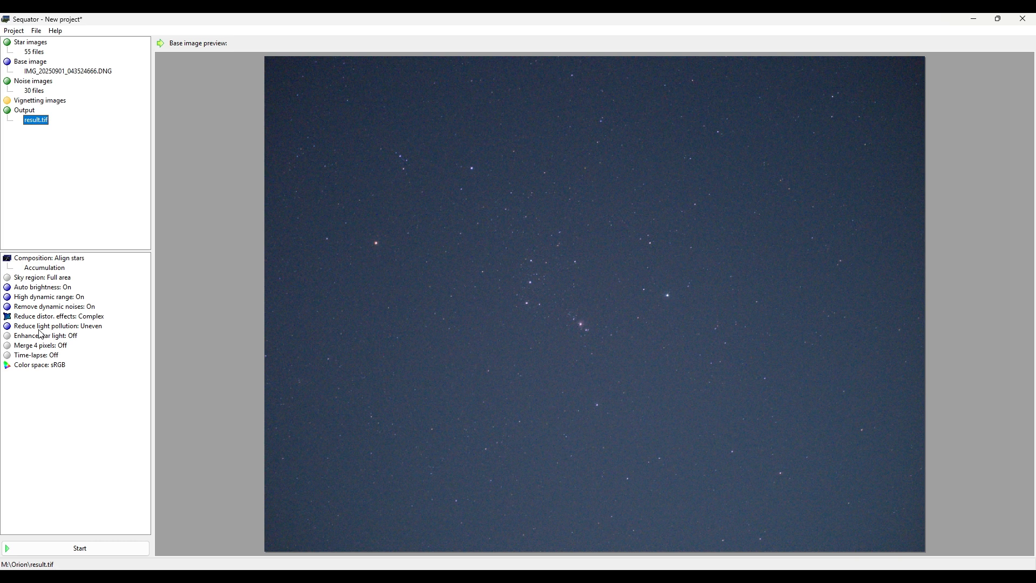
{"action": "left_click", "coordinate": [120, 546]}
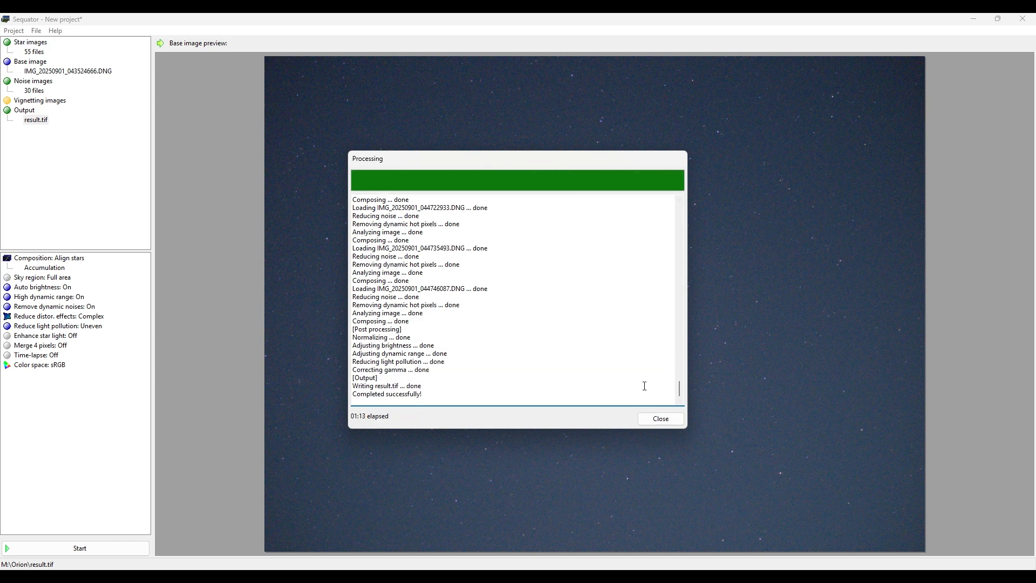
{"action": "left_click", "coordinate": [662, 420]}
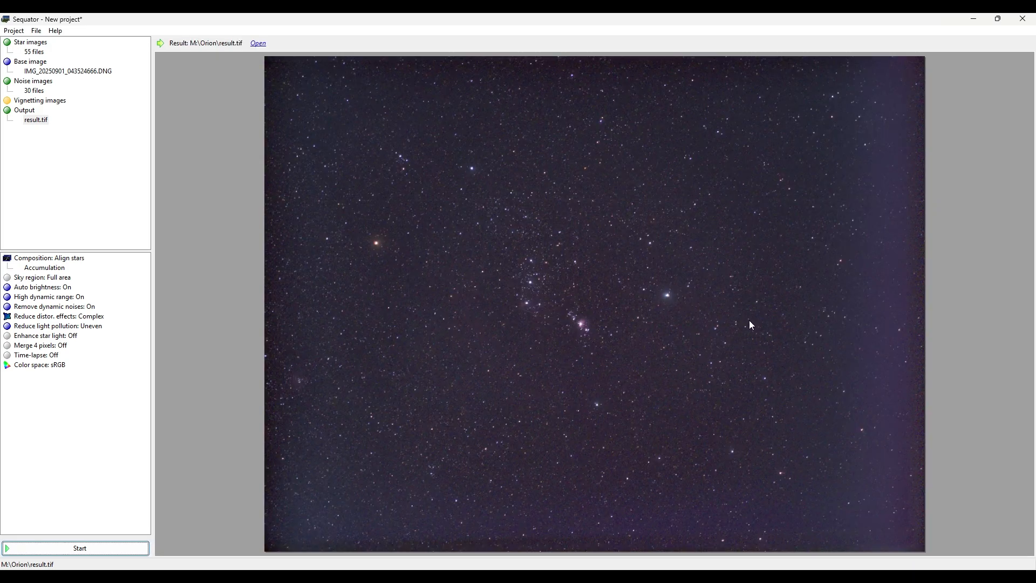
- Open the stacked result.tif in the image viewer, examine the Orion stars up close, and close the viewer
{"action": "left_click", "coordinate": [258, 43]}
{"action": "scroll", "coordinate": [494, 317], "scroll_direction": "up", "scroll_amount": 5}
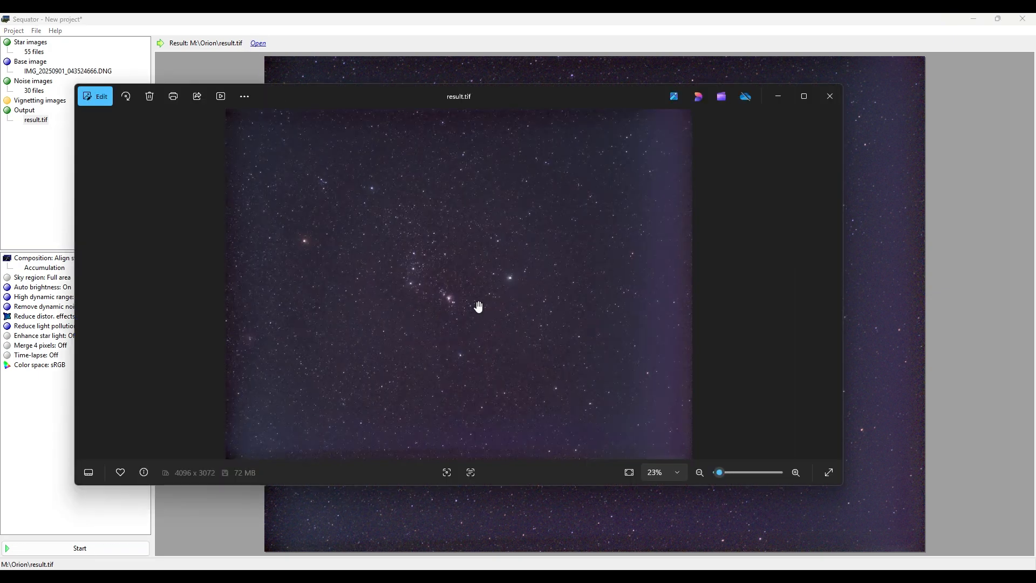
{"action": "scroll", "coordinate": [410, 299], "scroll_direction": "down", "scroll_amount": 3}
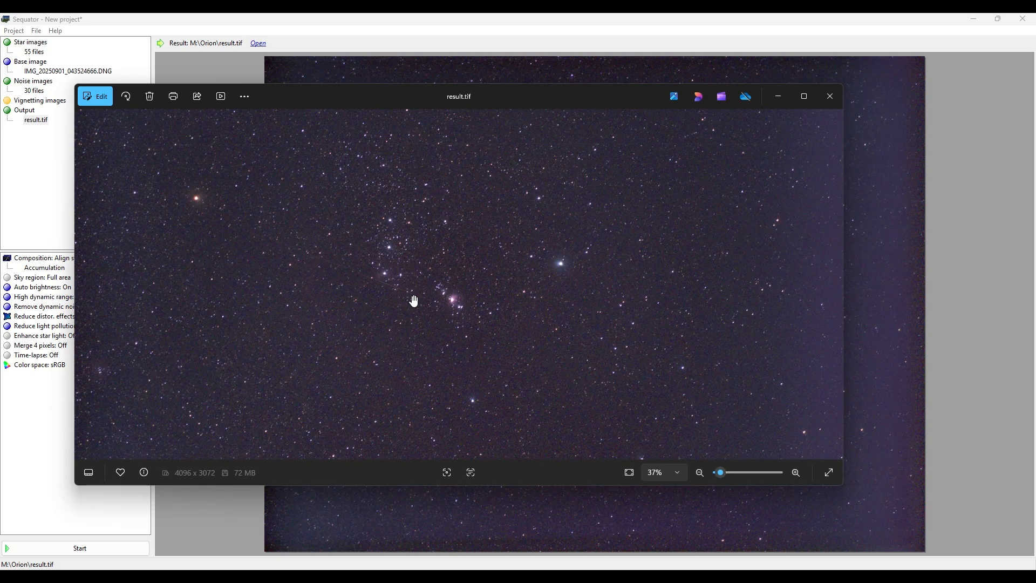
{"action": "scroll", "coordinate": [413, 301], "scroll_direction": "down", "scroll_amount": 3}
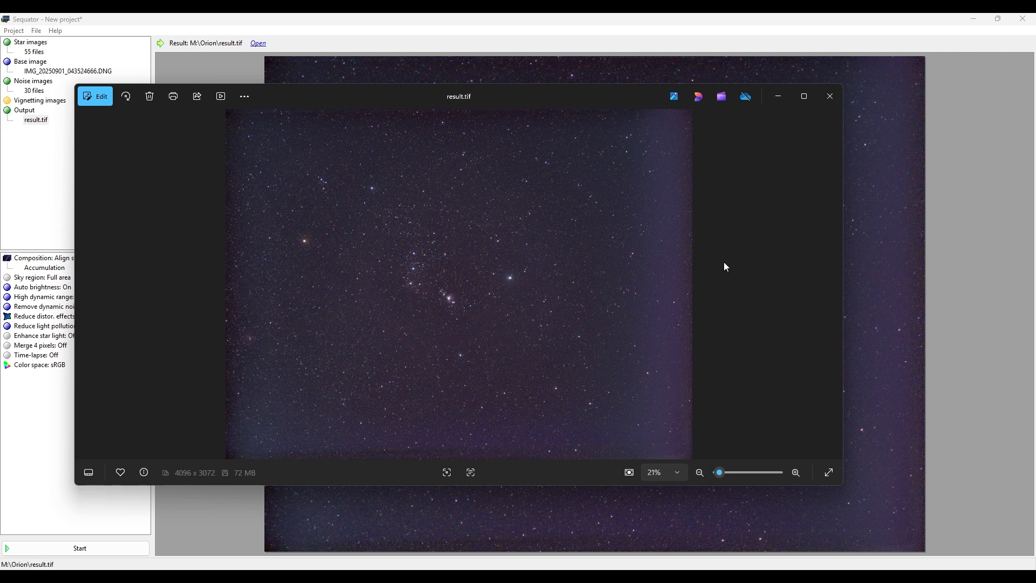
{"action": "left_click", "coordinate": [833, 103]}
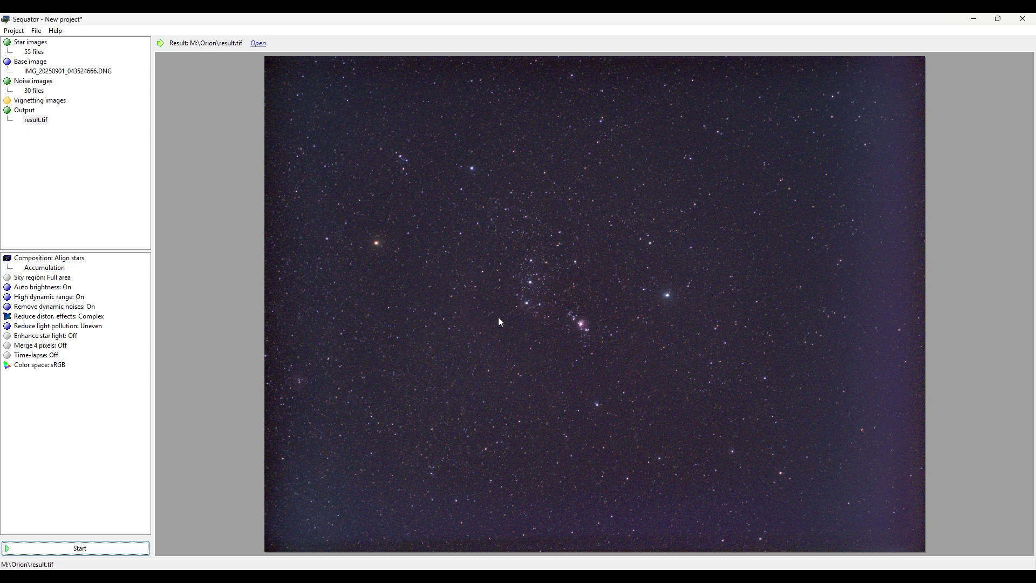
- Switch to Siril by searching for it among the installed apps and launching it
{"action": "key", "text": "alt+Tab"}
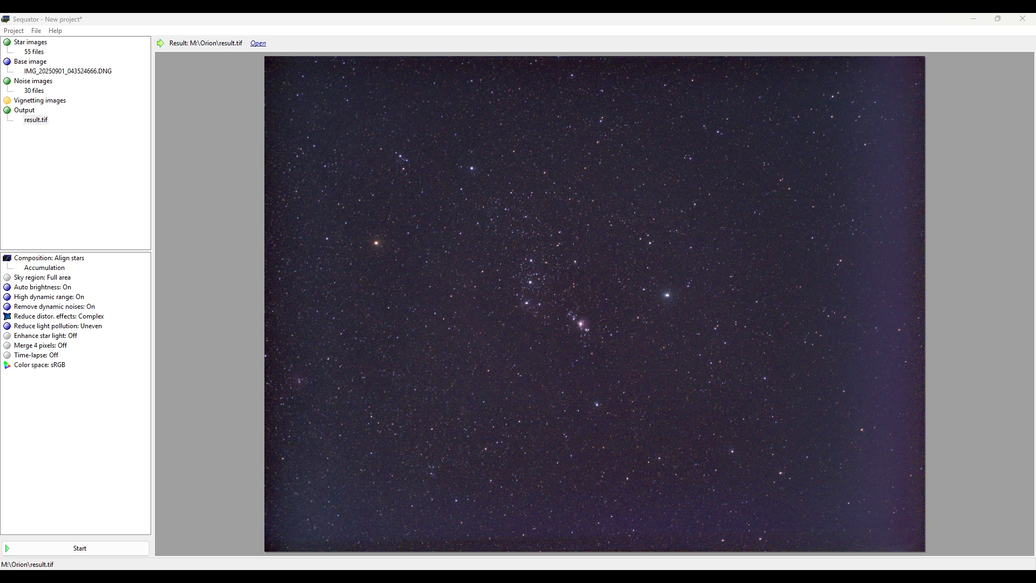
{"action": "key", "text": "super"}
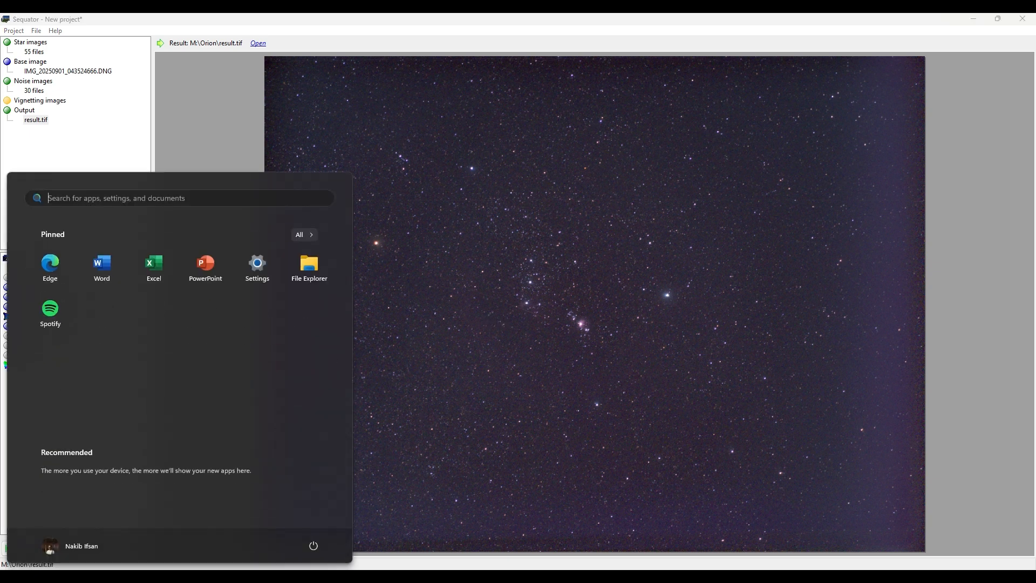
{"action": "type", "text": "siri"}
{"action": "key", "text": "Return"}
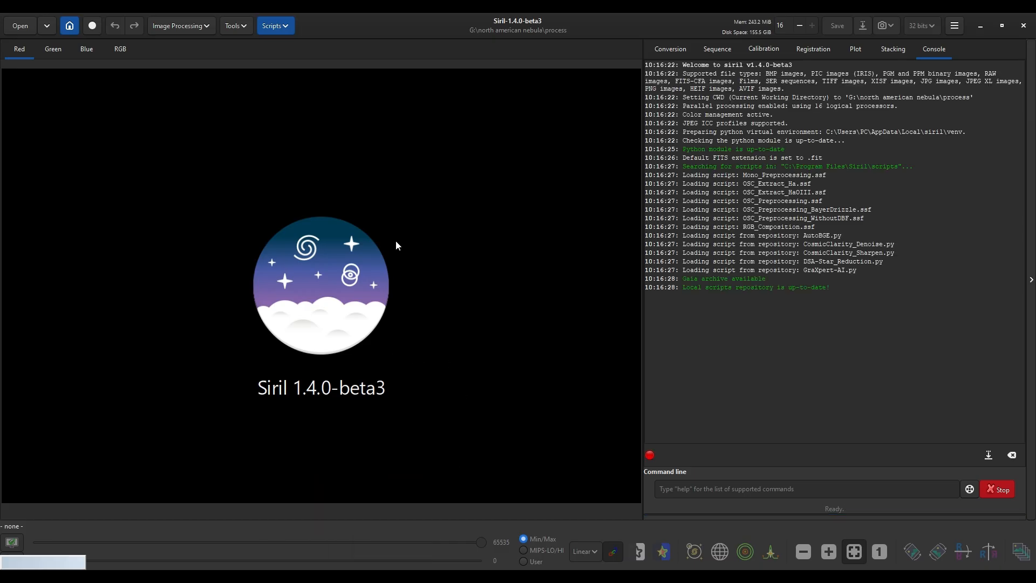
- While choosing the working directory, create a folder named process inside the Orion folder on New Volume (M:)
{"action": "left_click", "coordinate": [72, 31]}
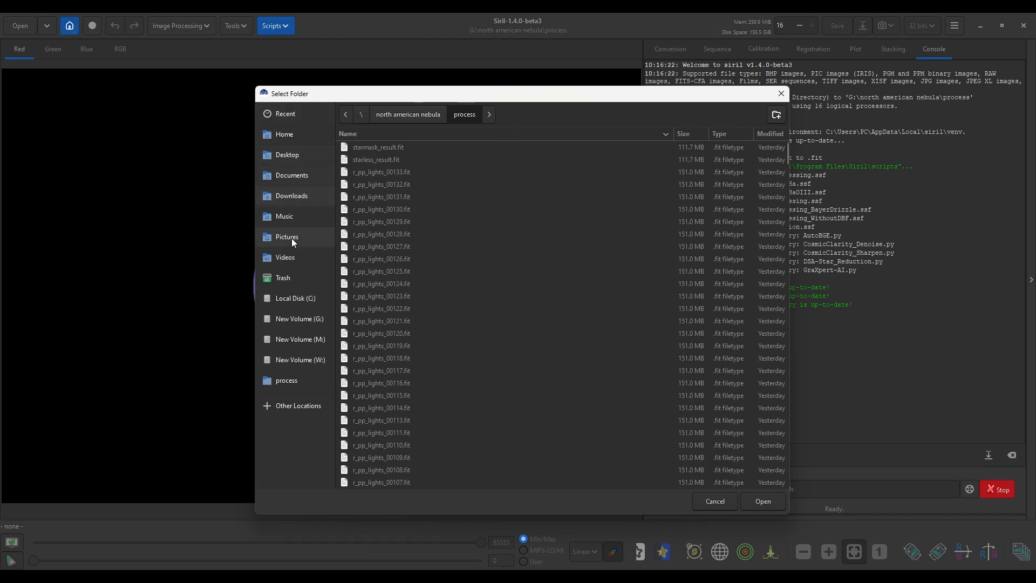
{"action": "left_click", "coordinate": [307, 341]}
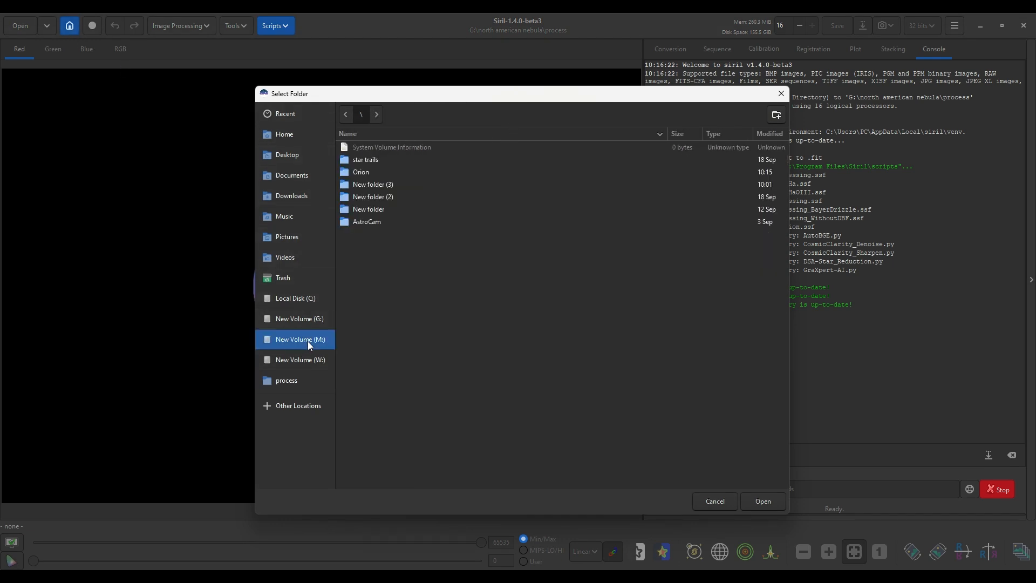
{"action": "double_click", "coordinate": [369, 174]}
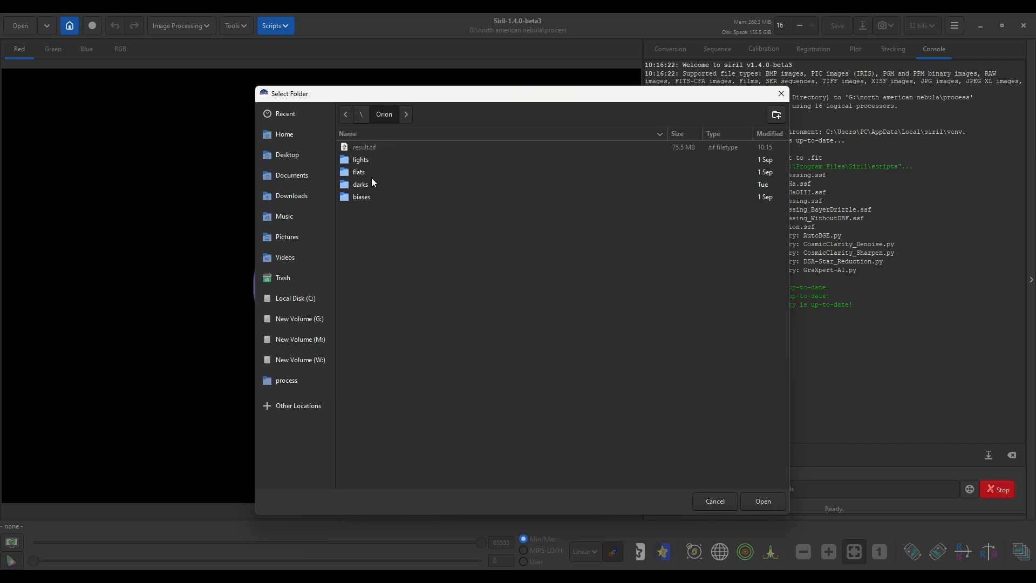
{"action": "left_click", "coordinate": [776, 115]}
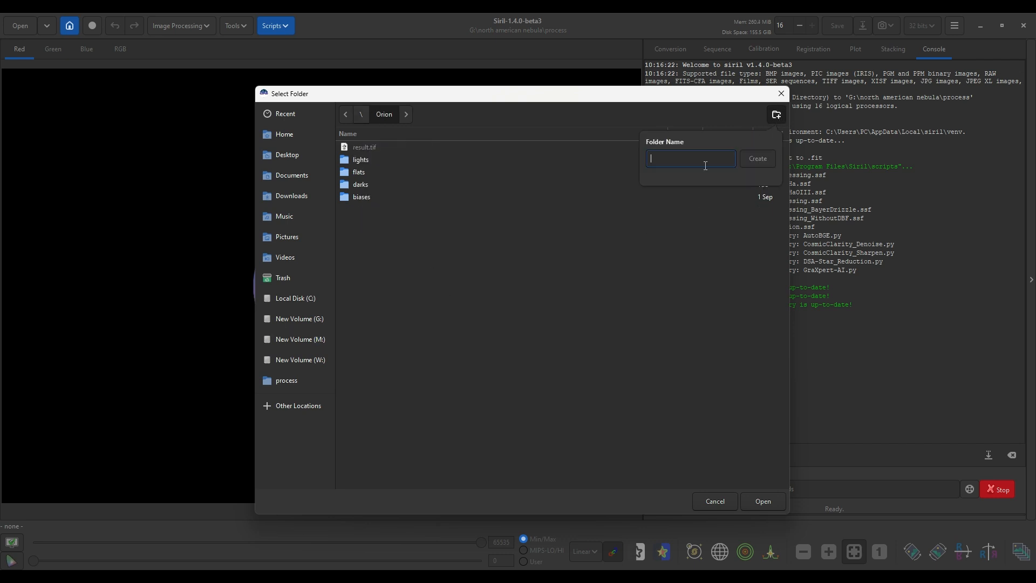
{"action": "type", "text": "process"}
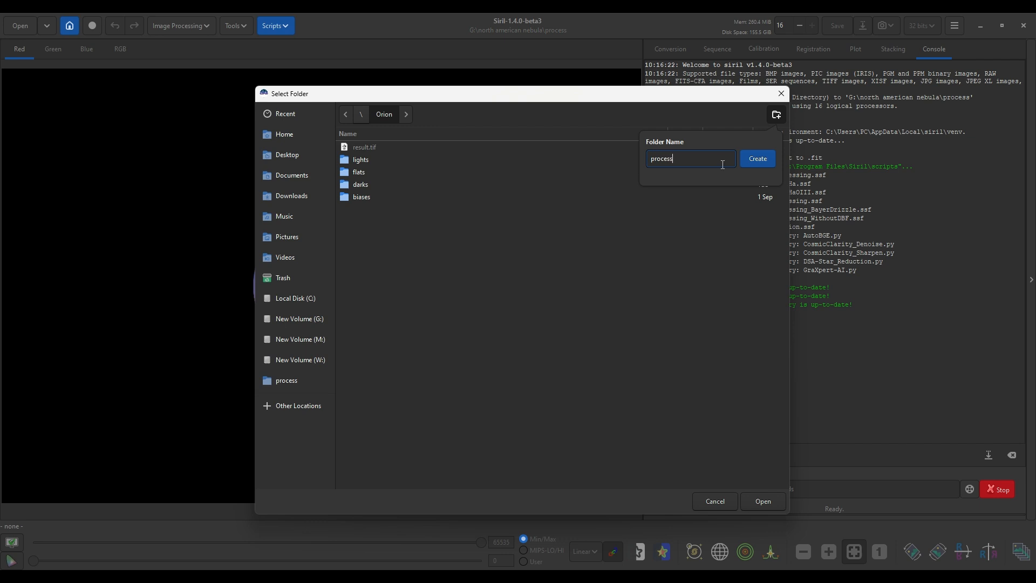
{"action": "left_click", "coordinate": [757, 159]}
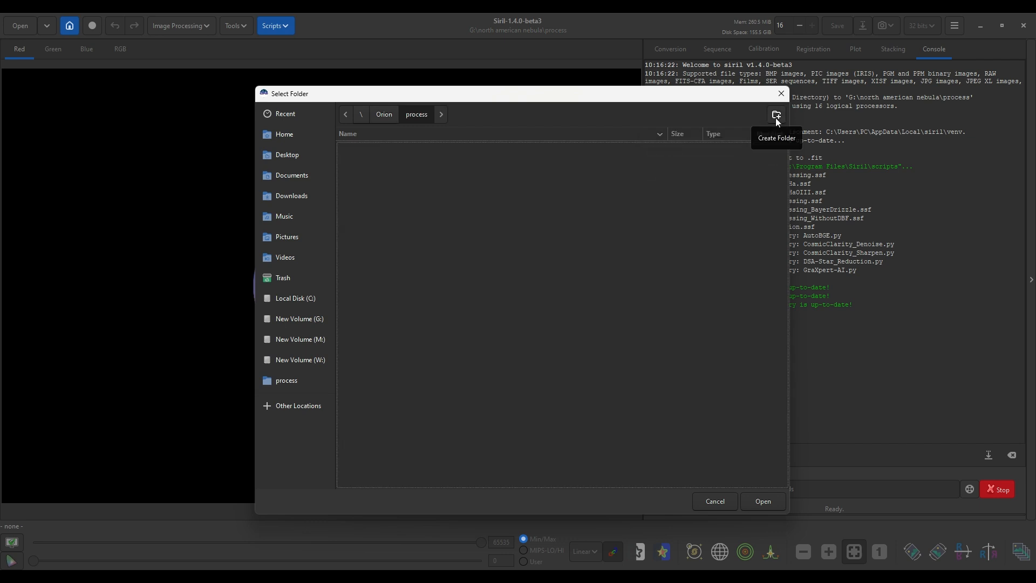
{"action": "left_click", "coordinate": [384, 114]}
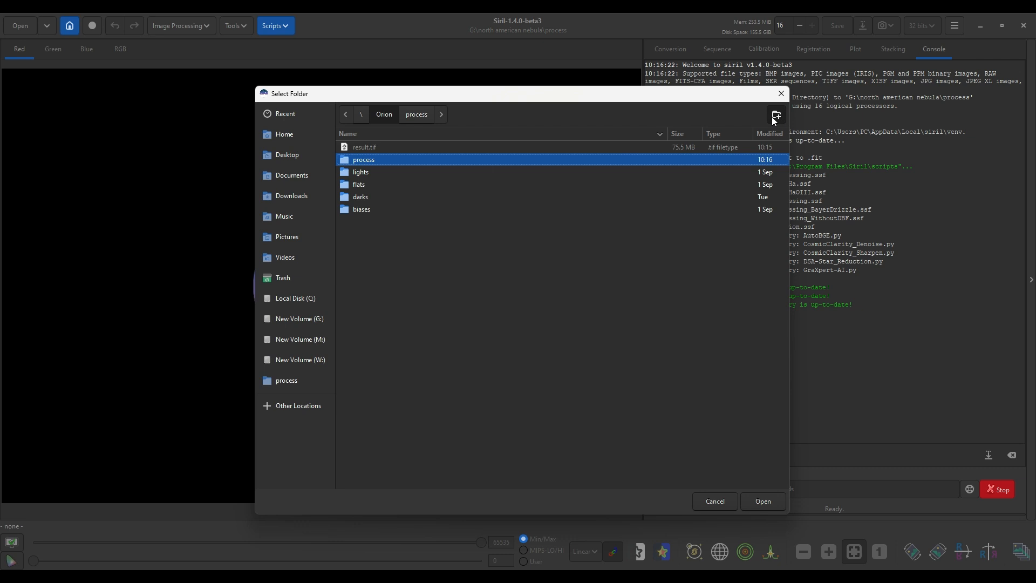
- Create a second folder named masters inside Orion and return to the Orion folder
{"action": "left_click", "coordinate": [774, 118]}
{"action": "type", "text": "mast"}
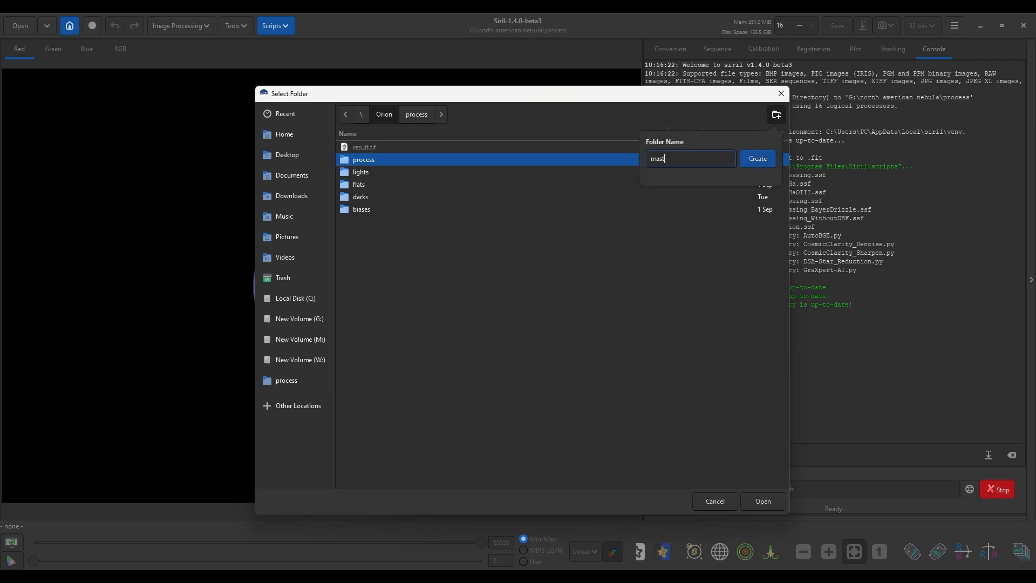
{"action": "type", "text": "ers"}
{"action": "key", "text": "Return"}
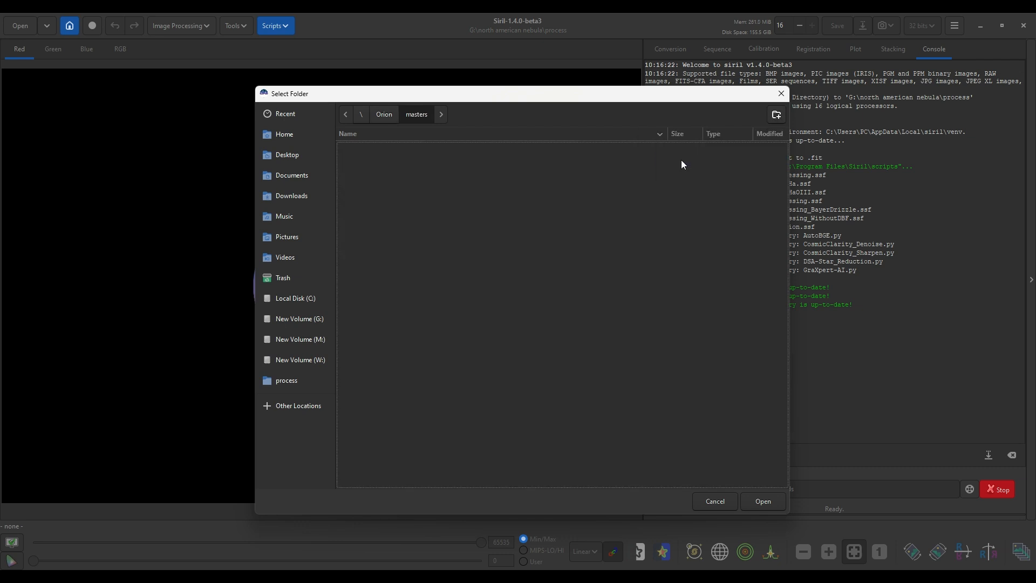
{"action": "left_click", "coordinate": [384, 114]}
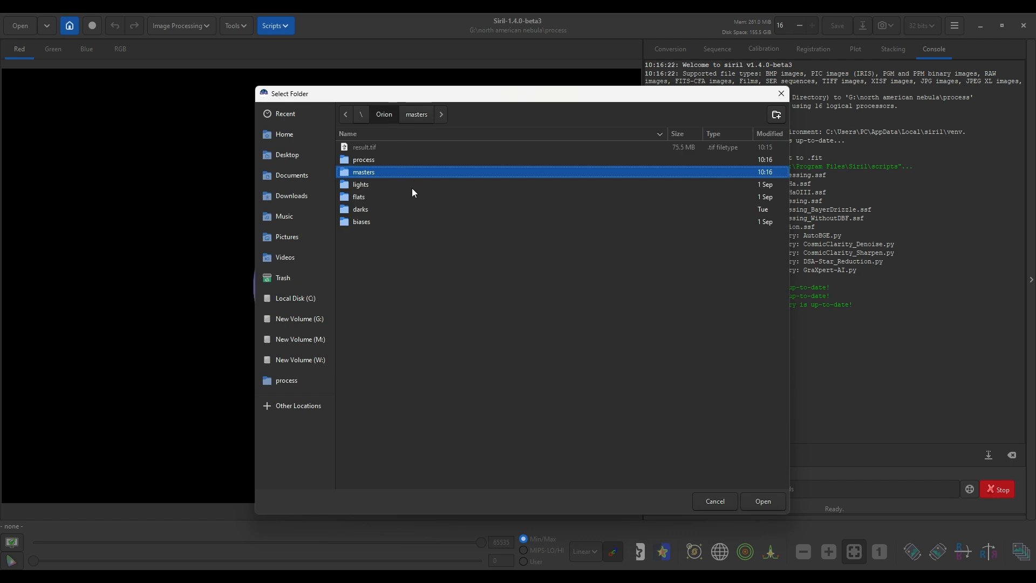
{"action": "left_click", "coordinate": [364, 197]}
{"action": "left_click", "coordinate": [371, 212]}
{"action": "left_click", "coordinate": [371, 221]}
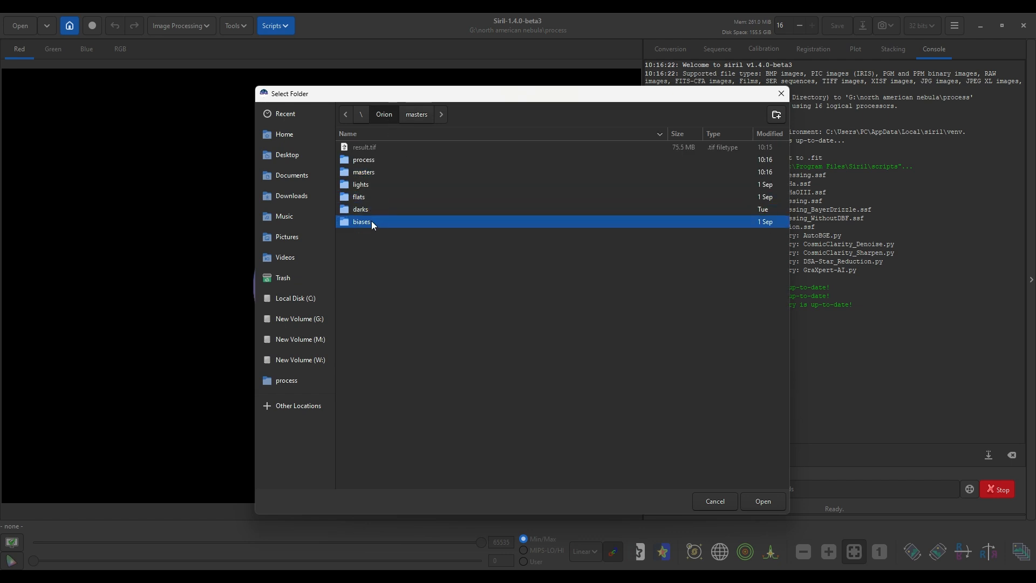
{"action": "left_click", "coordinate": [391, 211]}
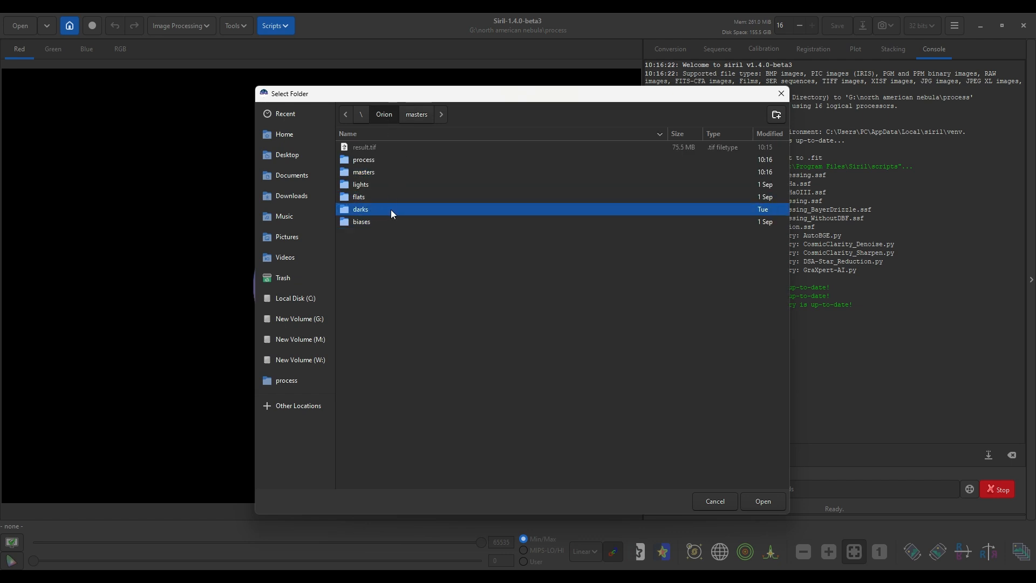
{"action": "left_click", "coordinate": [389, 195]}
{"action": "left_click", "coordinate": [388, 184]}
- Set Orion's process folder as the working directory and open the image conversion settings
{"action": "left_click", "coordinate": [387, 161]}
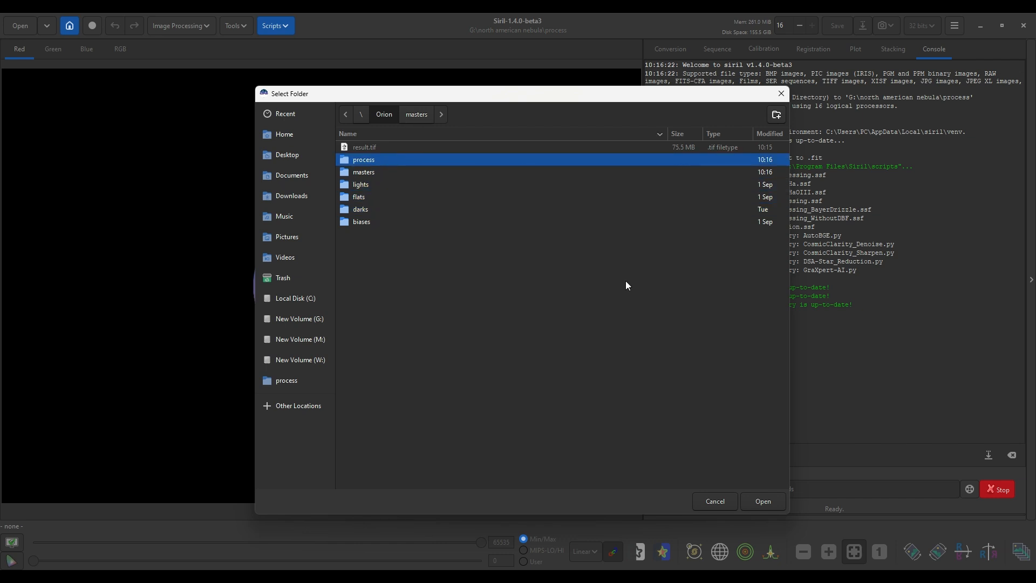
{"action": "left_click", "coordinate": [761, 494]}
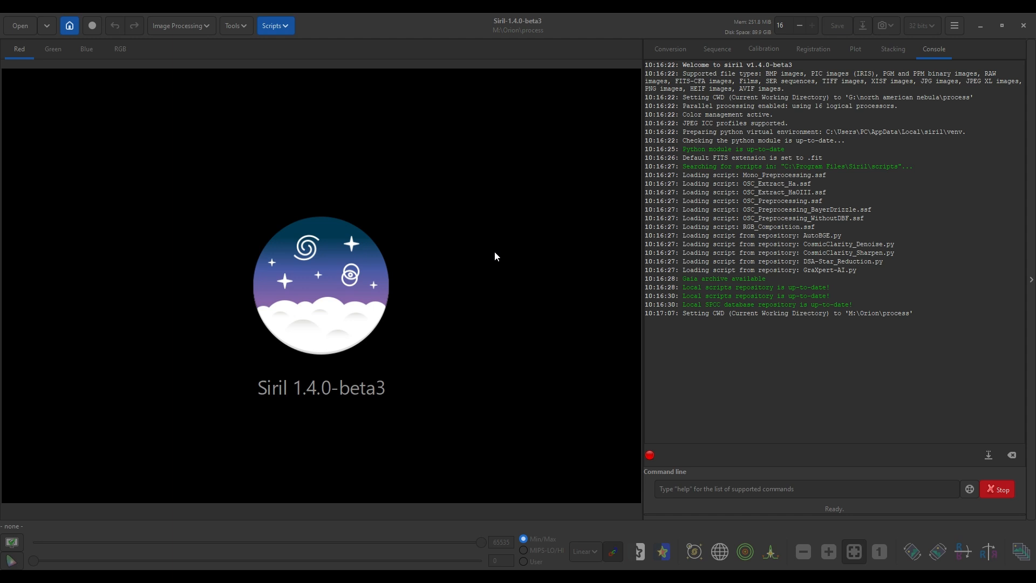
{"action": "left_click", "coordinate": [717, 52]}
{"action": "left_click", "coordinate": [674, 52]}
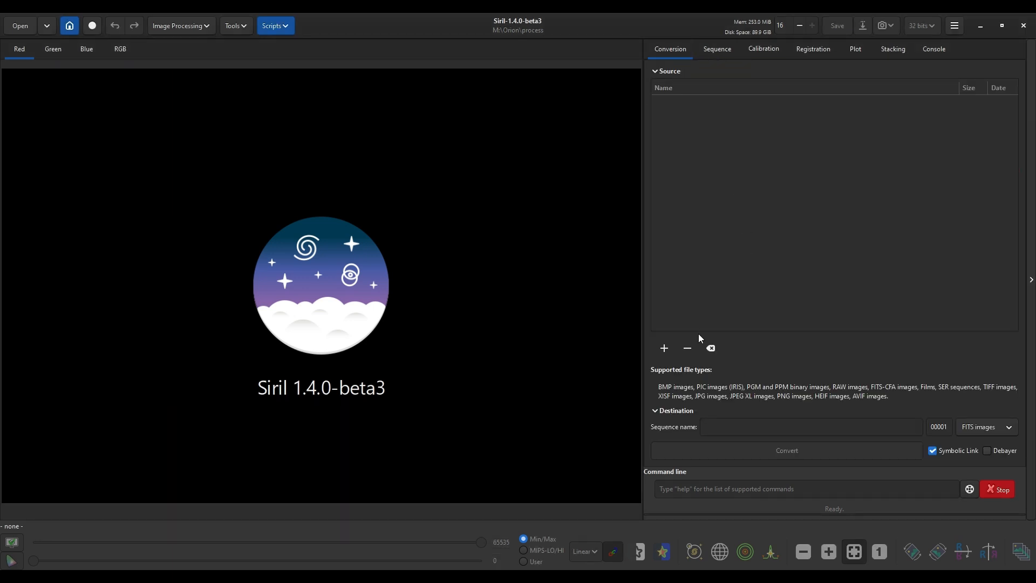
- Add all the DNG frames from Orion's lights folder and convert them into a FITS sequence named lights
{"action": "left_click", "coordinate": [666, 353]}
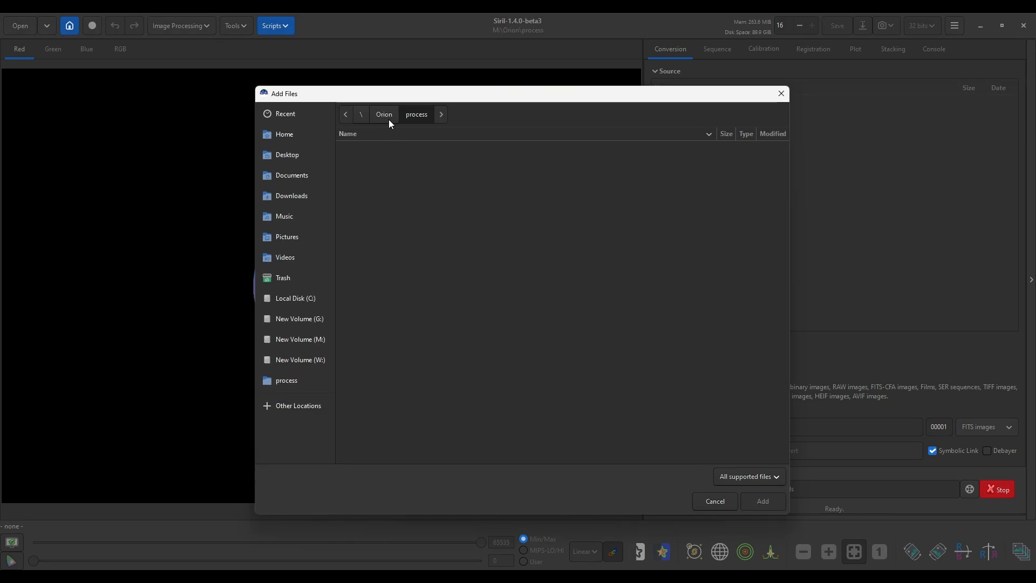
{"action": "left_click", "coordinate": [377, 184]}
{"action": "double_click", "coordinate": [377, 184]}
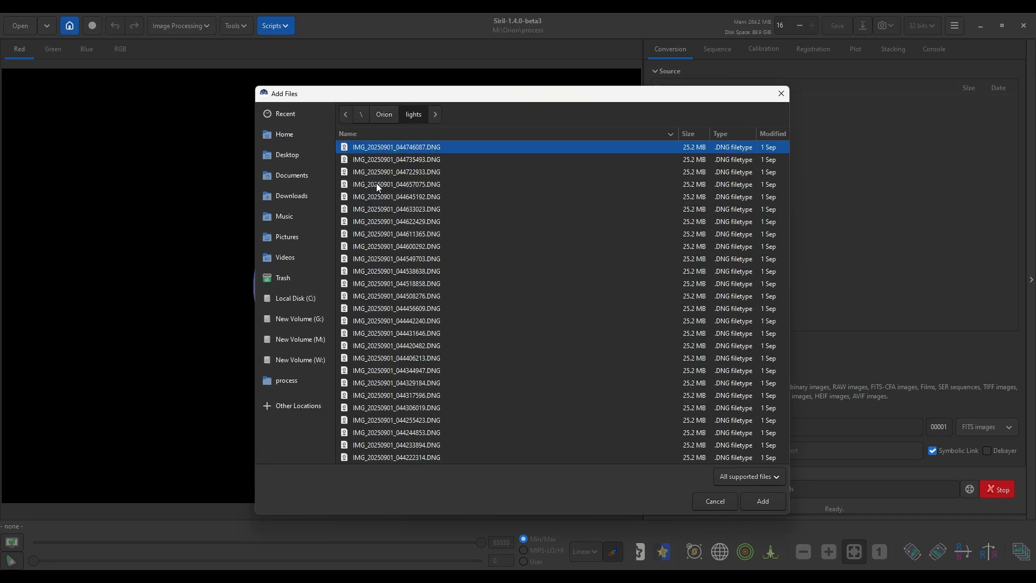
{"action": "key", "text": "ctrl+a"}
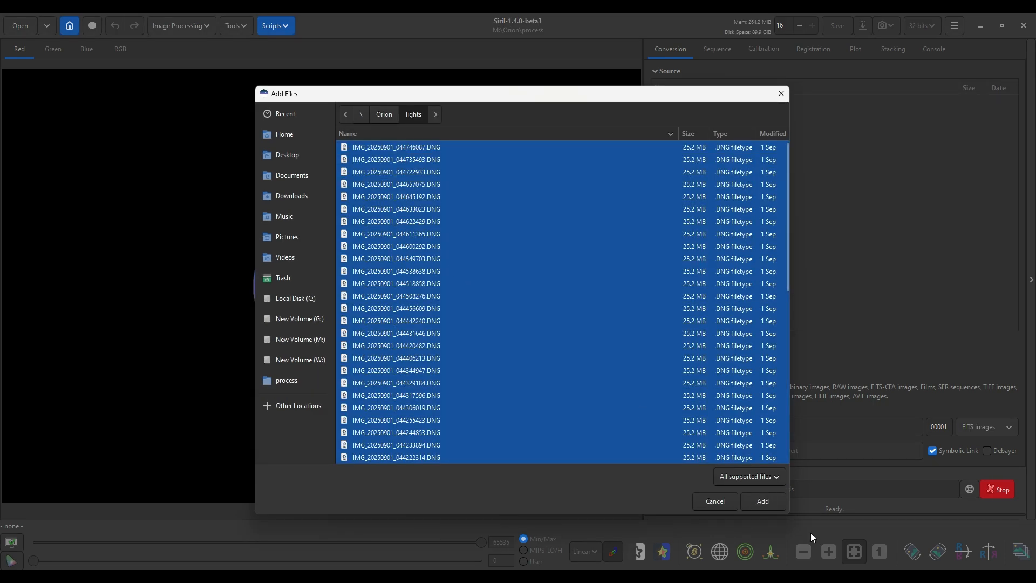
{"action": "left_click", "coordinate": [762, 499]}
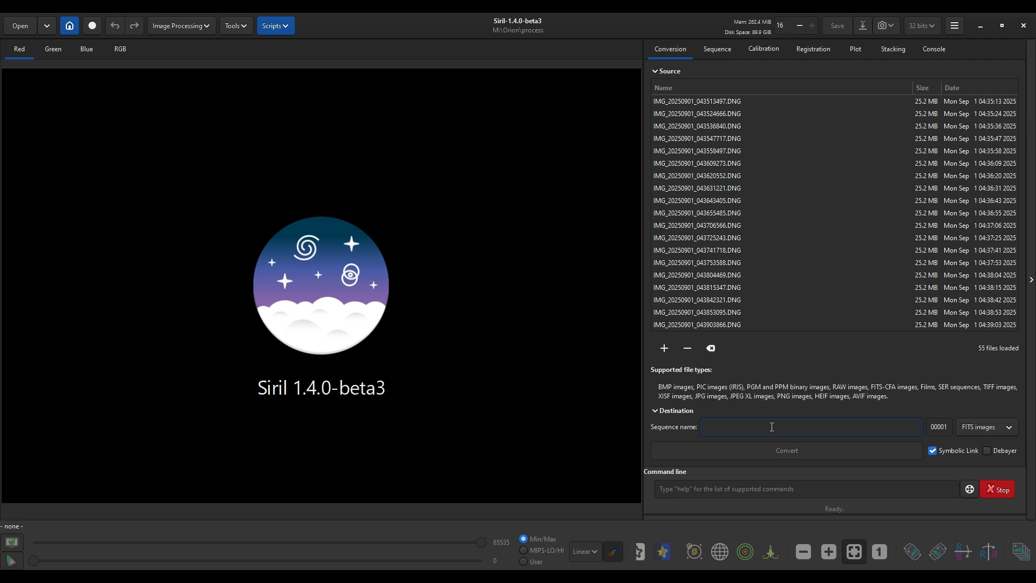
{"action": "type", "text": "lights"}
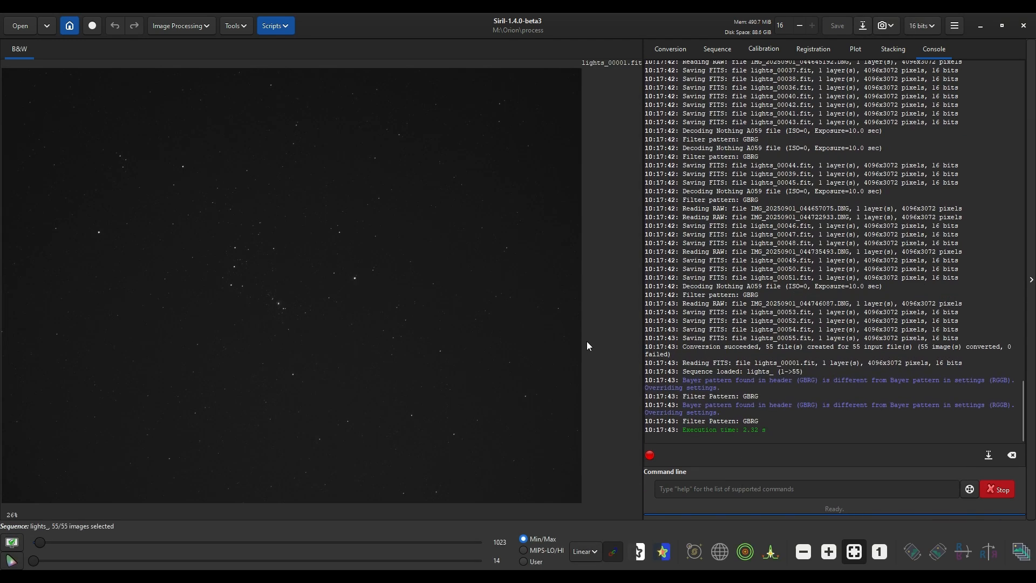
- Clear the conversion list, add all the frames from Orion's flats folder and convert them into a sequence named flats
{"action": "left_click", "coordinate": [672, 47]}
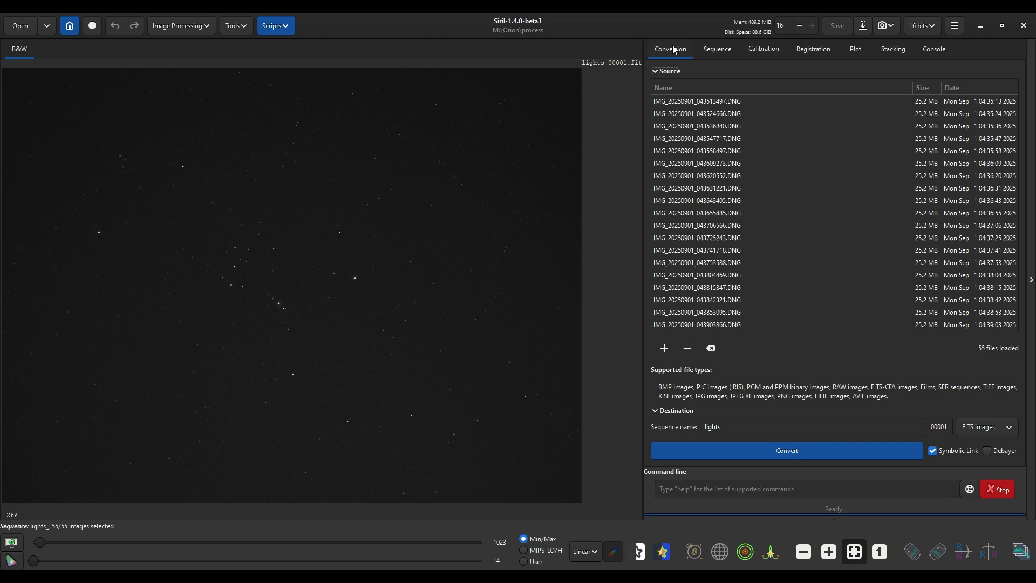
{"action": "left_click", "coordinate": [711, 349]}
{"action": "left_click", "coordinate": [664, 348]}
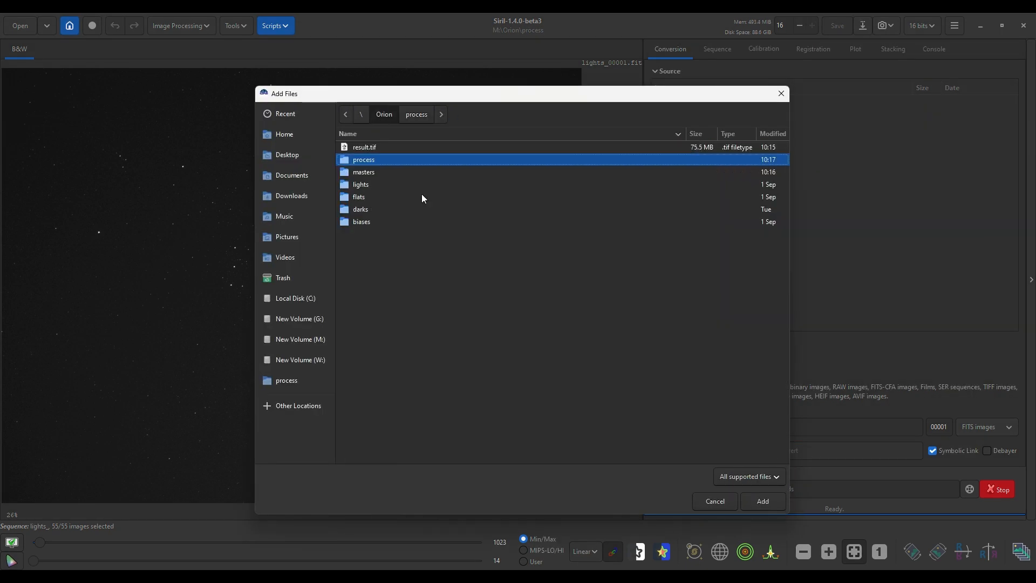
{"action": "double_click", "coordinate": [422, 193]}
{"action": "key", "text": "ctrl+a"}
{"action": "left_click", "coordinate": [756, 501]}
{"action": "double_click", "coordinate": [717, 427]}
{"action": "type", "text": "flats"}
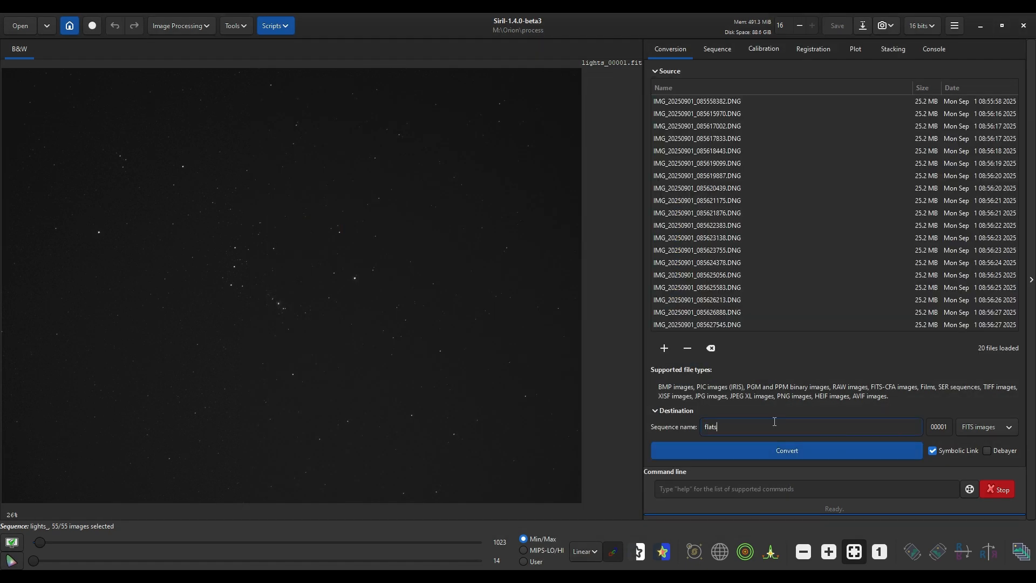
{"action": "left_click", "coordinate": [775, 451]}
- Replace the conversion sources with all the frames from Orion's darks folder and convert them into a sequence named darks
{"action": "left_click", "coordinate": [670, 49]}
{"action": "left_click", "coordinate": [711, 348]}
{"action": "left_click", "coordinate": [664, 348]}
{"action": "left_click", "coordinate": [385, 114]}
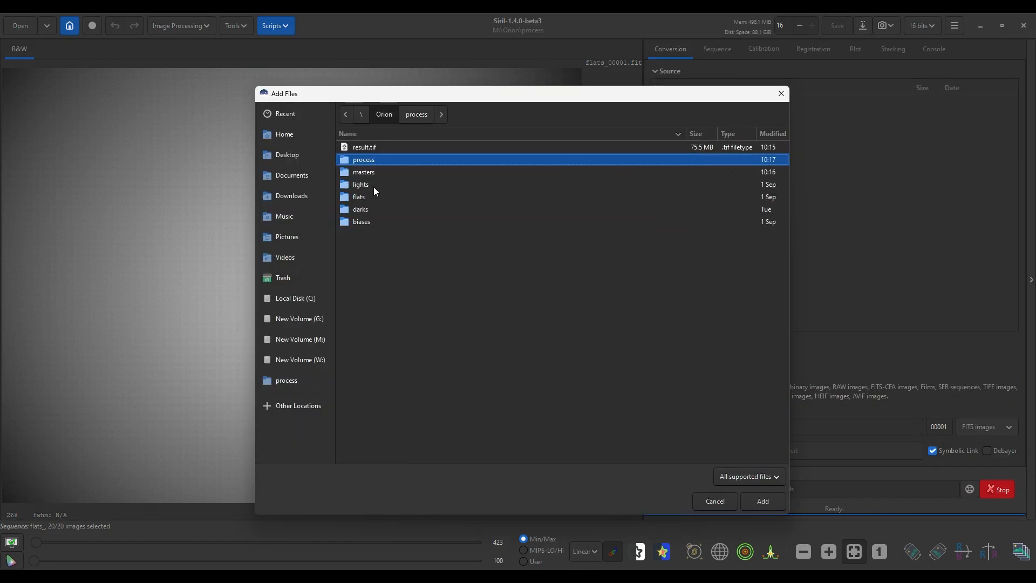
{"action": "double_click", "coordinate": [368, 209]}
{"action": "key", "text": "ctrl+a"}
{"action": "left_click", "coordinate": [762, 501]}
{"action": "double_click", "coordinate": [712, 427]}
{"action": "type", "text": "darks"}
{"action": "left_click", "coordinate": [777, 450]}
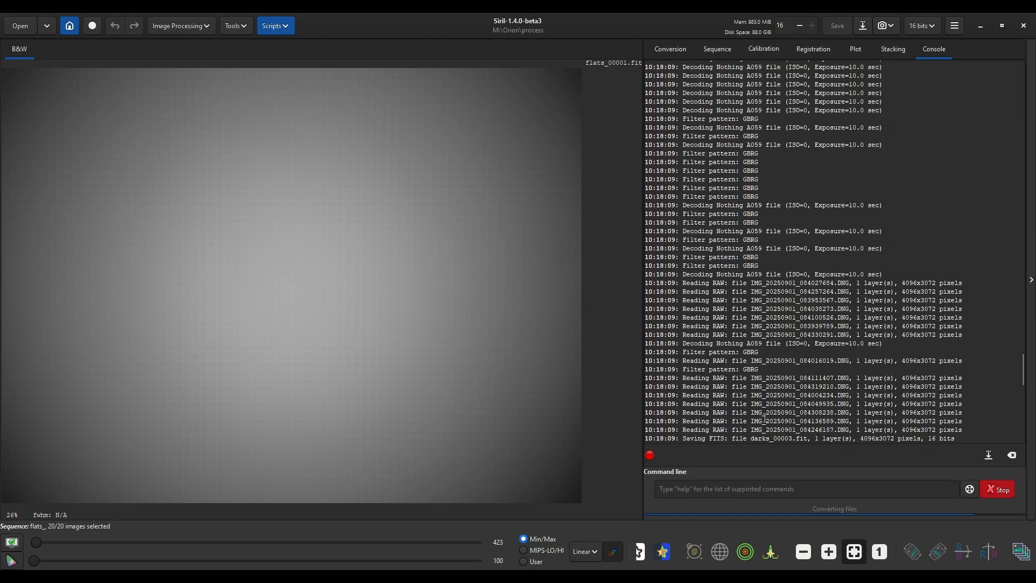
- Replace the conversion sources with all the frames from Orion's biases folder and convert them into a sequence named biases
{"action": "left_click", "coordinate": [664, 348]}
{"action": "left_click", "coordinate": [781, 93]}
{"action": "left_click", "coordinate": [711, 348]}
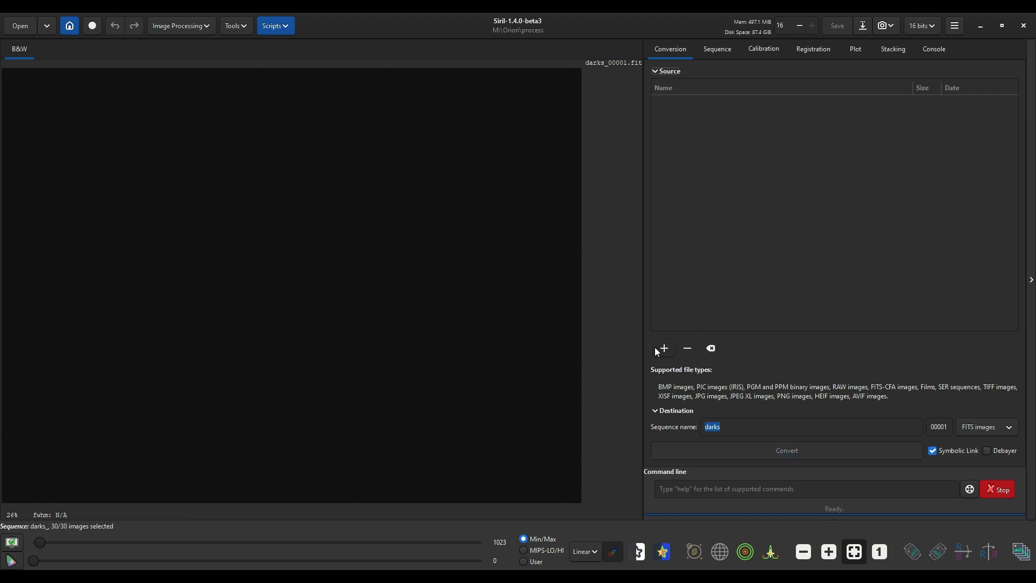
{"action": "left_click", "coordinate": [664, 348]}
{"action": "left_click", "coordinate": [385, 114]}
{"action": "double_click", "coordinate": [361, 222]}
{"action": "key", "text": "ctrl+a"}
{"action": "left_click", "coordinate": [763, 500]}
{"action": "double_click", "coordinate": [712, 426]}
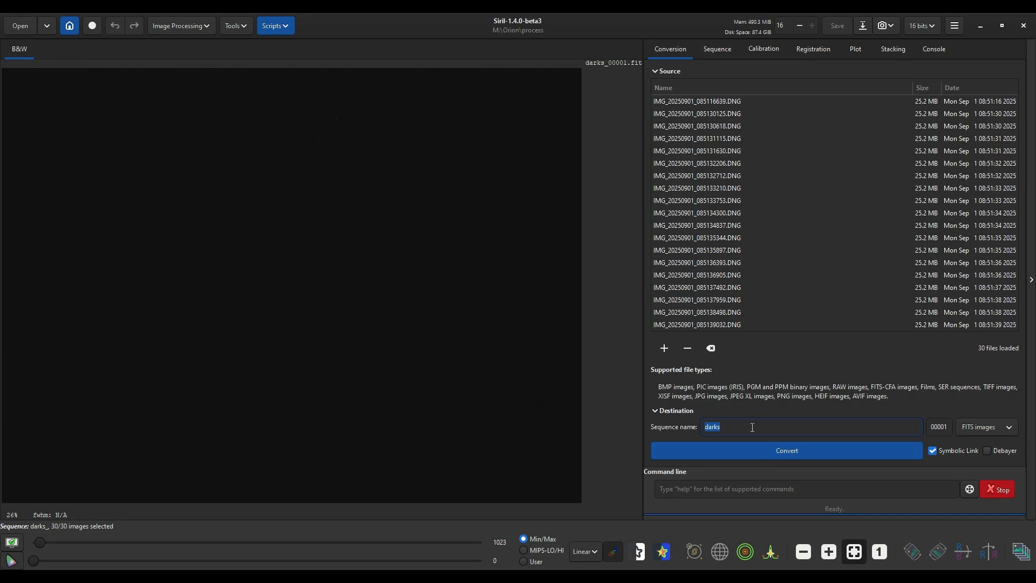
{"action": "type", "text": "biases"}
{"action": "left_click", "coordinate": [734, 450]}
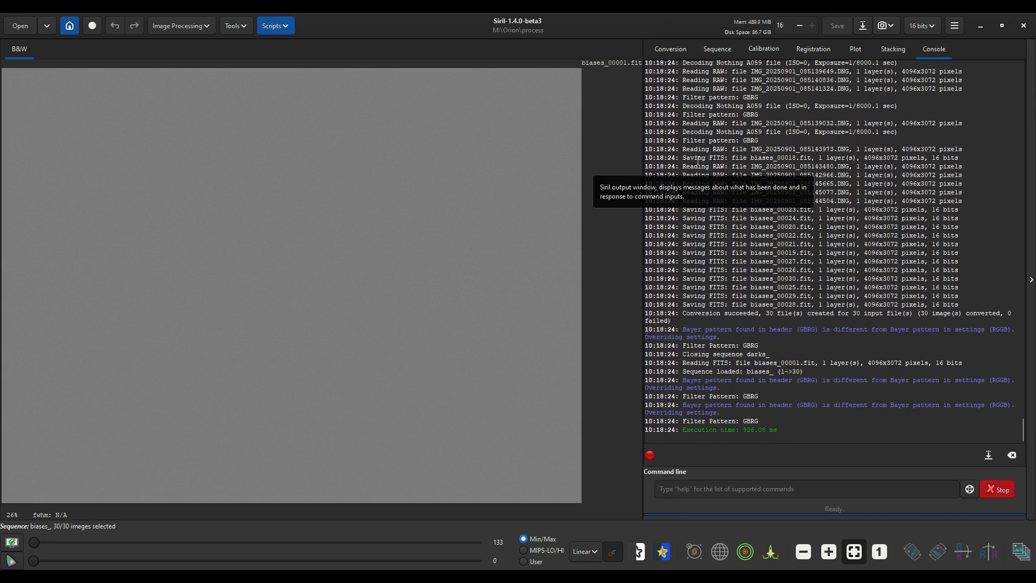
- Search the working directory for sequences and select biases_.seq as the active sequence
{"action": "left_click", "coordinate": [716, 57]}
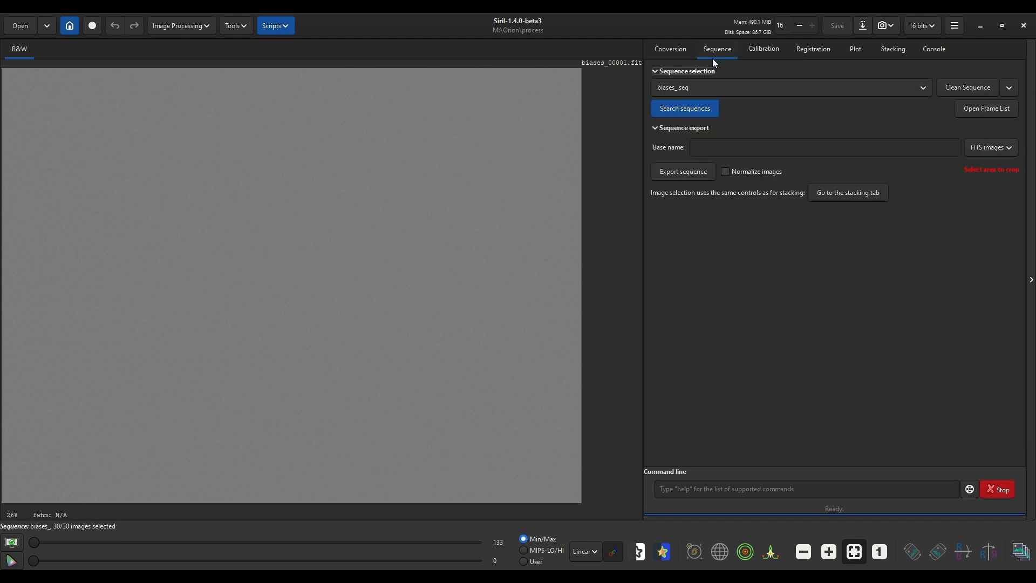
{"action": "left_click", "coordinate": [747, 88]}
{"action": "left_click", "coordinate": [747, 88]}
{"action": "left_click", "coordinate": [706, 95]}
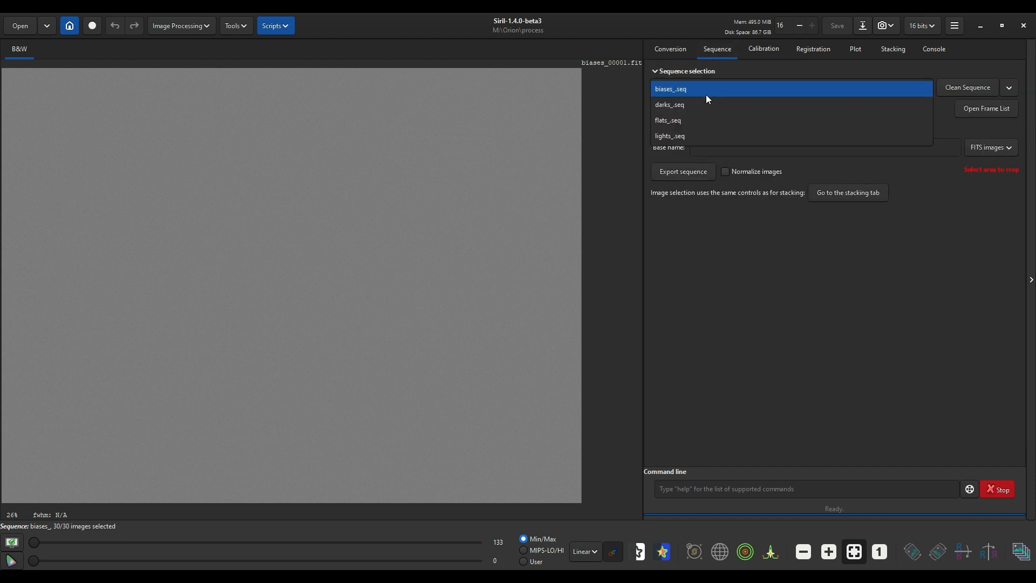
{"action": "left_click", "coordinate": [704, 93]}
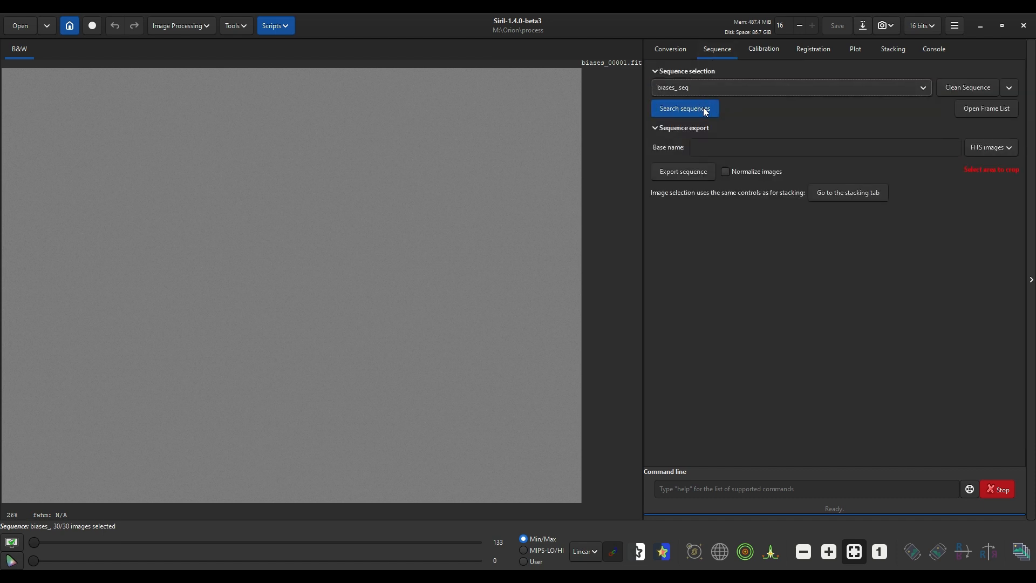
{"action": "left_click", "coordinate": [701, 110]}
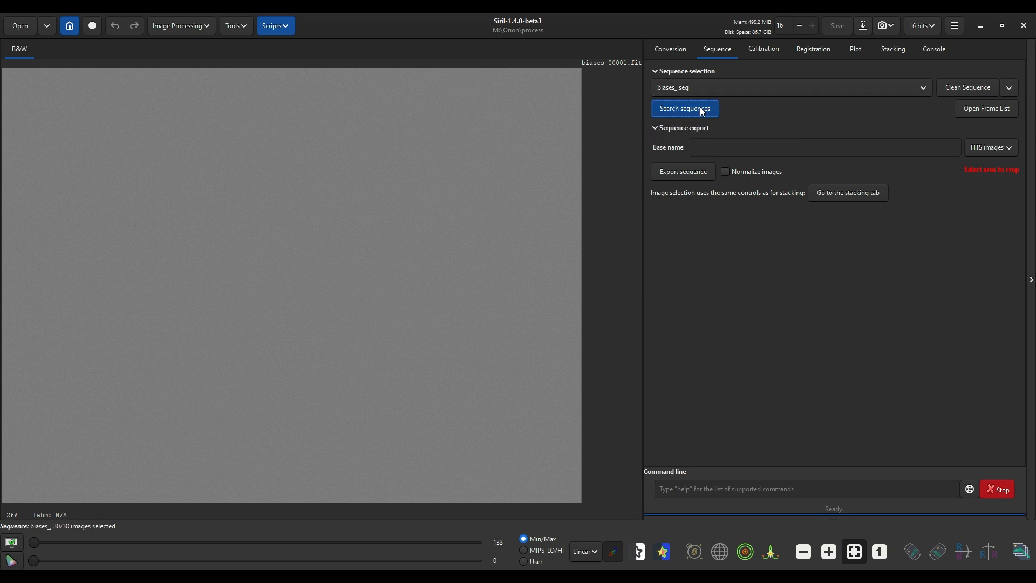
{"action": "left_click", "coordinate": [709, 91]}
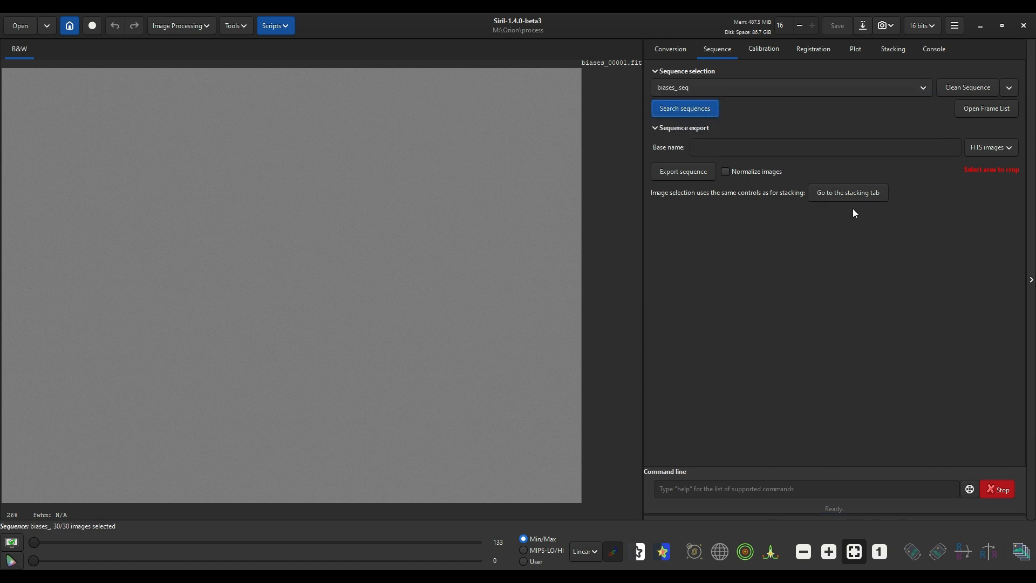
- Stack the biases sequence with No normalisation, saving the result as ..\masters\$seqname$stacked
{"action": "left_click", "coordinate": [864, 195]}
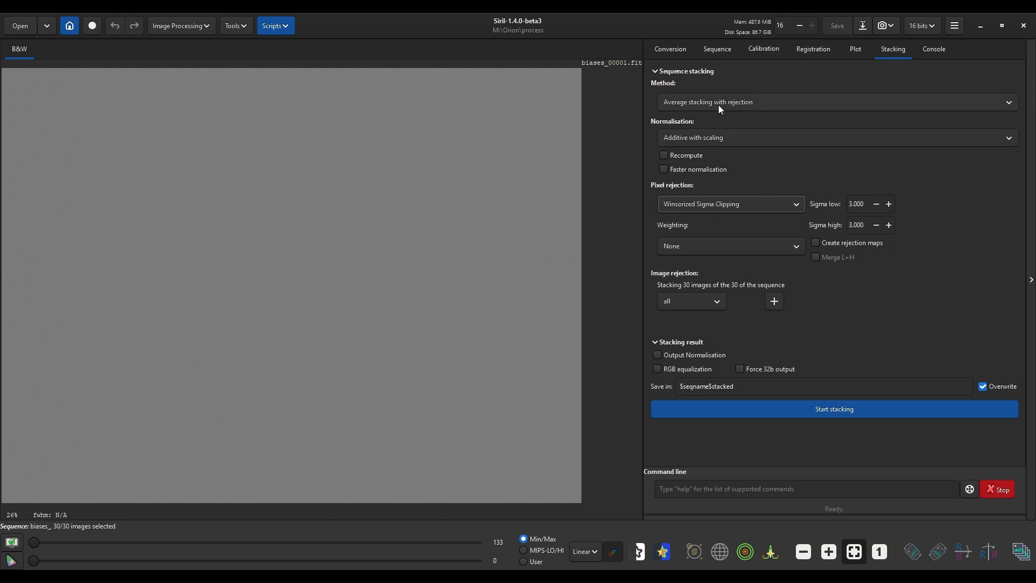
{"action": "left_click", "coordinate": [711, 136]}
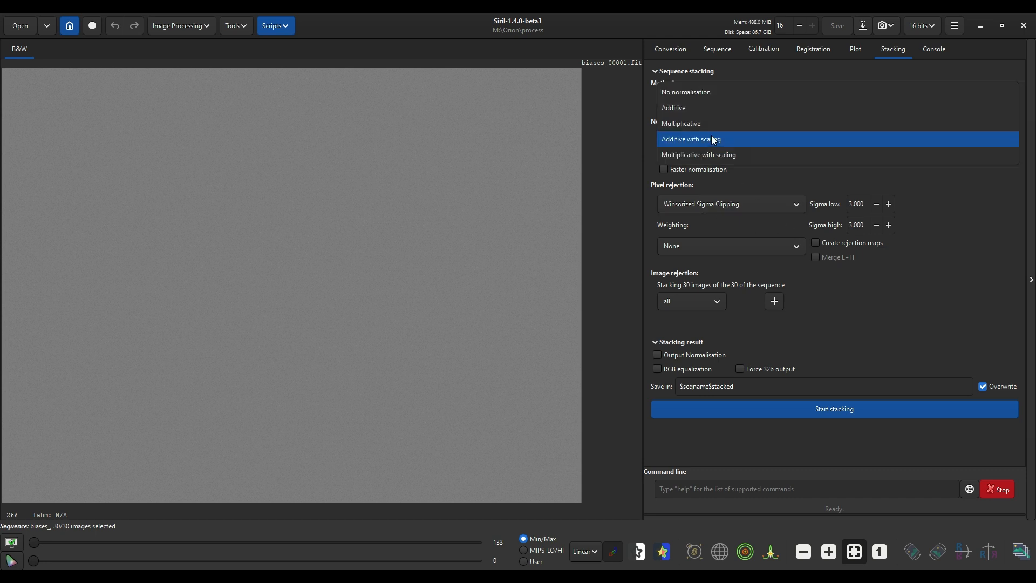
{"action": "left_click", "coordinate": [711, 98]}
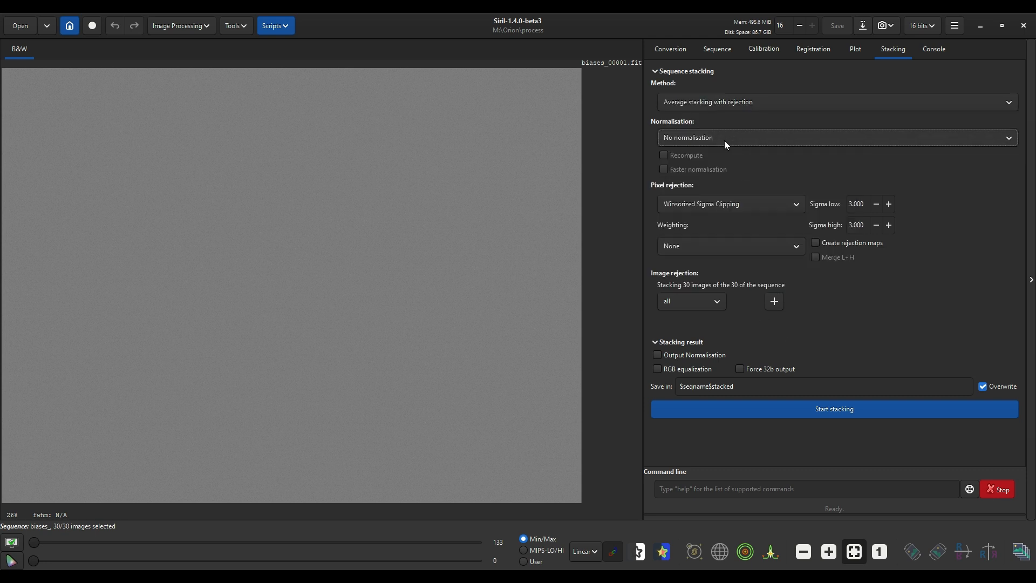
{"action": "left_click", "coordinate": [682, 387]}
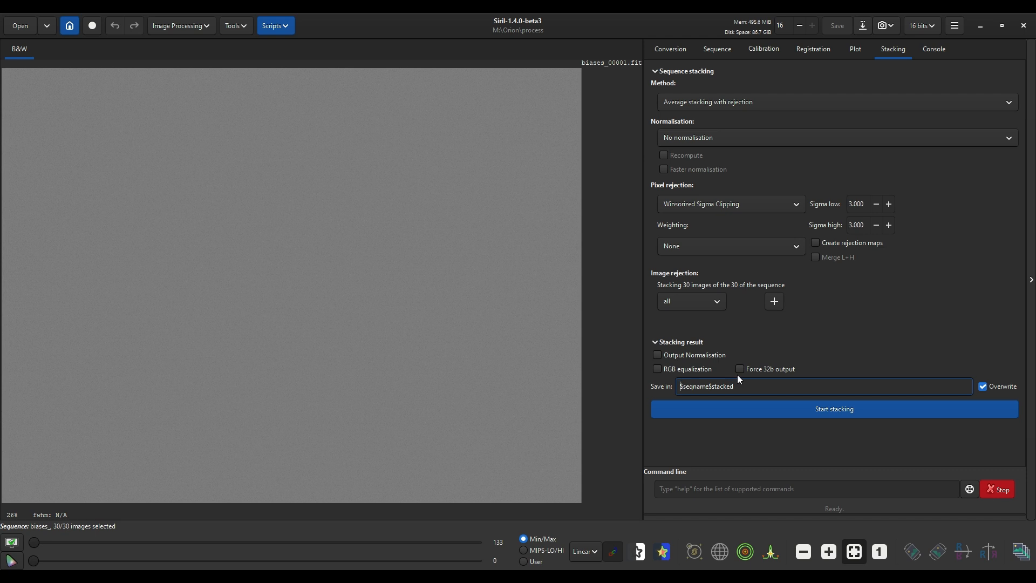
{"action": "type", "text": "..\\masters\\"}
{"action": "left_click", "coordinate": [822, 411]}
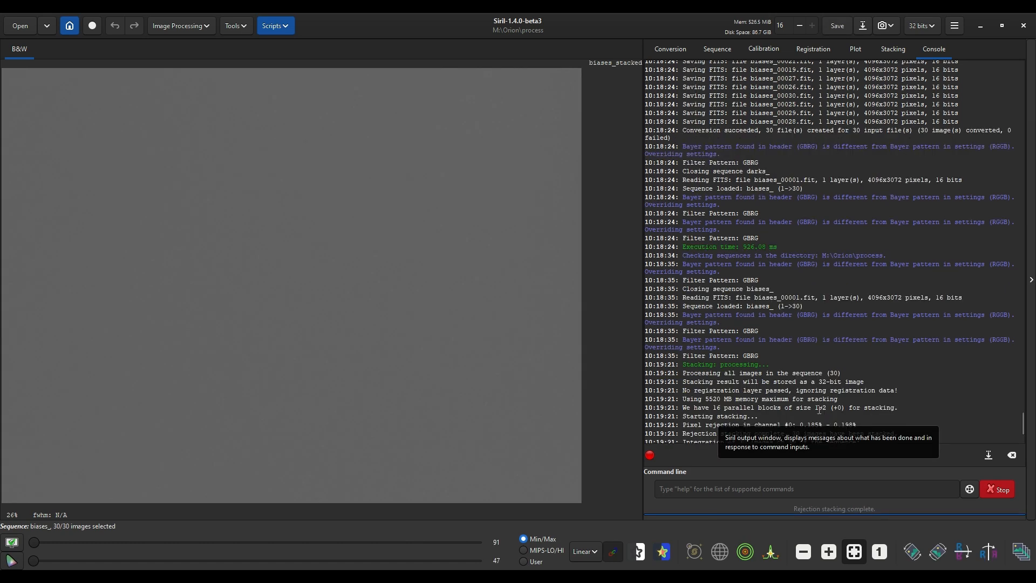
- Select darks_.seq as the active sequence
{"action": "left_click", "coordinate": [717, 49]}
{"action": "left_click", "coordinate": [727, 88]}
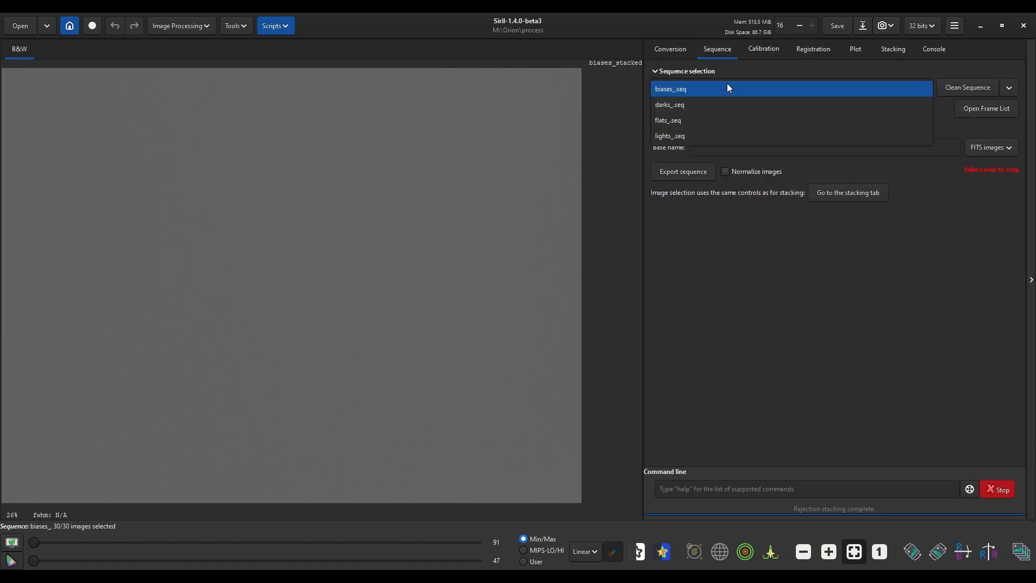
{"action": "left_click", "coordinate": [693, 105]}
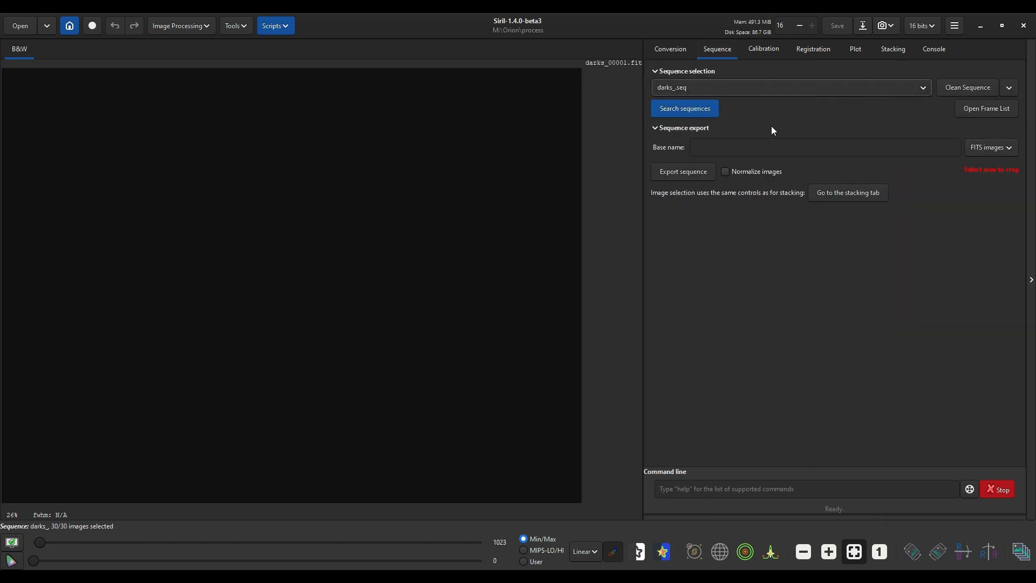
- Stack the darks sequence with the current stacking settings, prefixing the output name with ..\masters\ to save it in the masters folder
{"action": "left_click", "coordinate": [862, 195]}
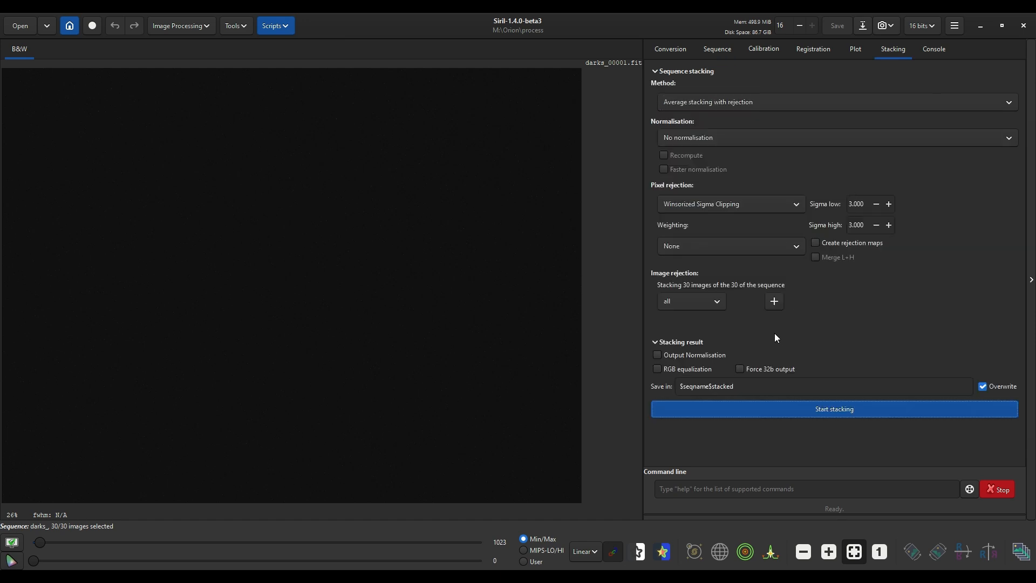
{"action": "left_click", "coordinate": [681, 386]}
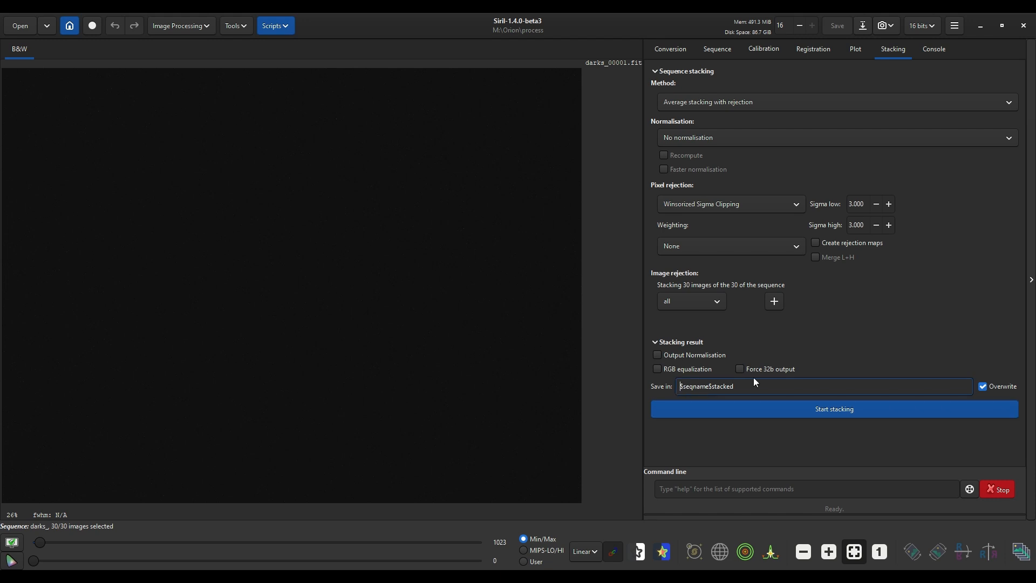
{"action": "type", "text": ".\\..\\"}
{"action": "key", "text": "BackSpace"}
{"action": "key", "text": "BackSpace"}
{"action": "key", "text": "BackSpace"}
{"action": "key", "text": "BackSpace"}
{"action": "key", "text": "BackSpace"}
{"action": "type", "text": "..\\masters\\"}
{"action": "left_click", "coordinate": [773, 413]}
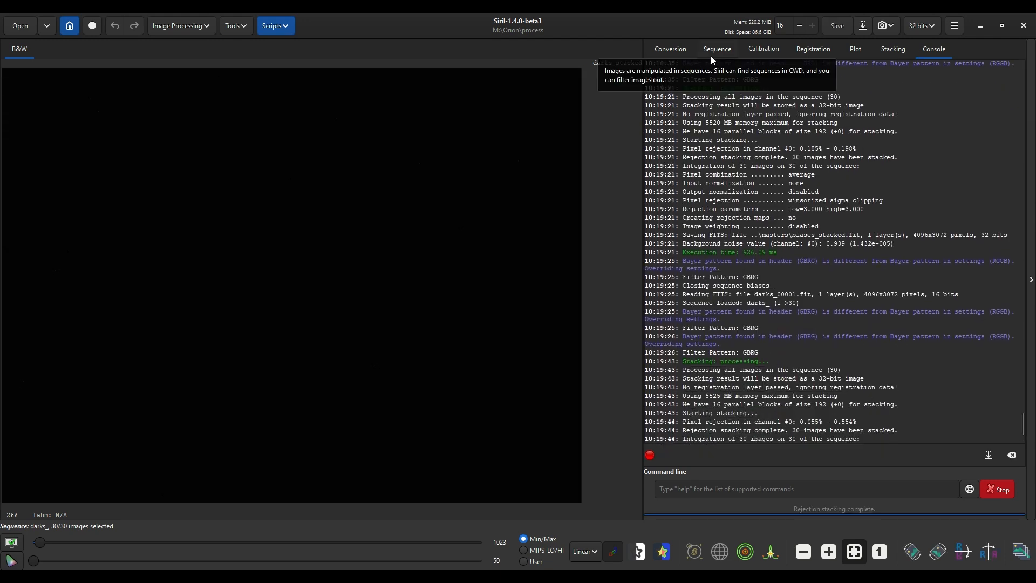
- Select flats_.seq as the active sequence
{"action": "left_click", "coordinate": [711, 56]}
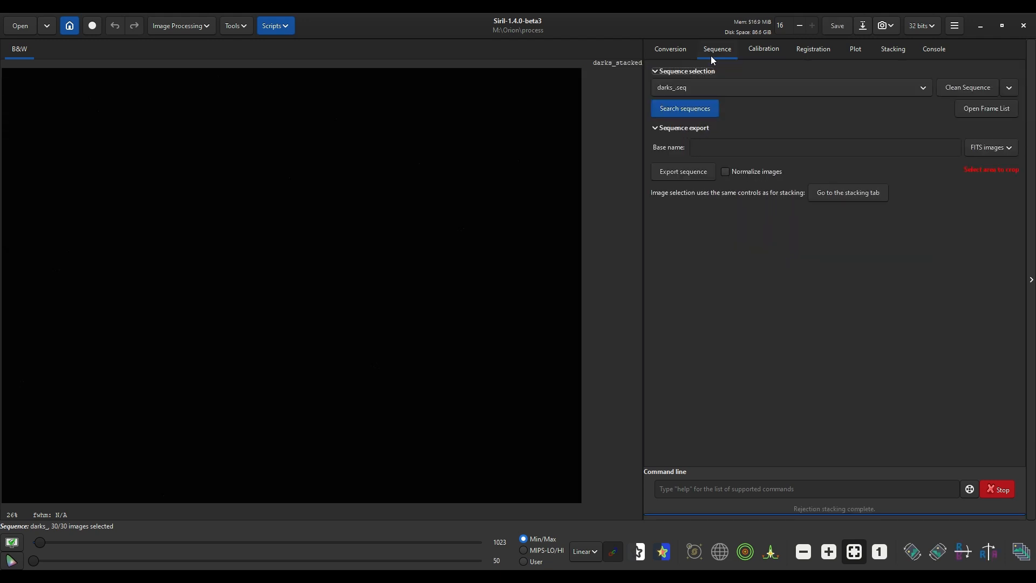
{"action": "left_click", "coordinate": [712, 87]}
{"action": "left_click", "coordinate": [709, 109]}
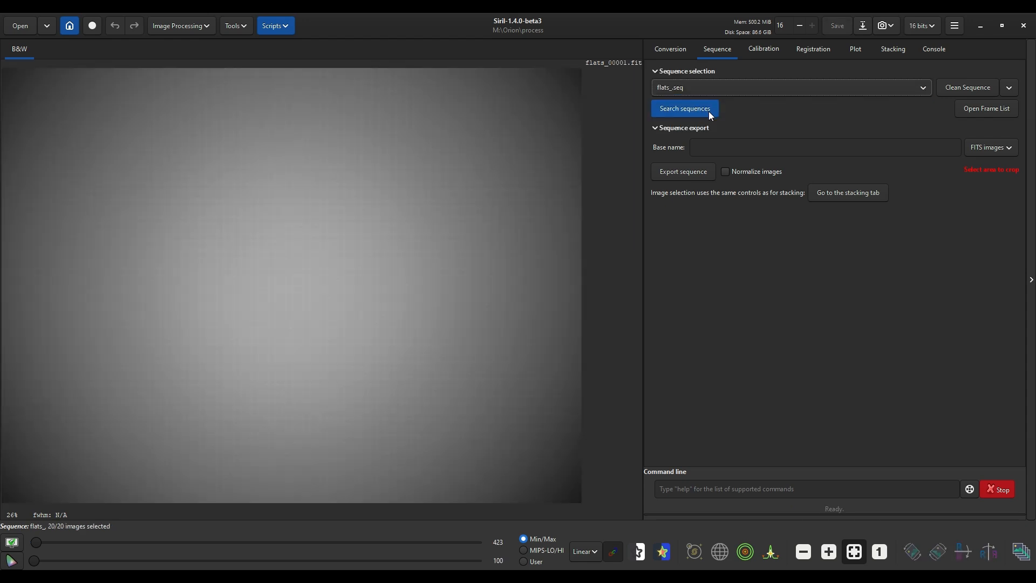
- Enable bias calibration for the flats and choose biases_stacked.fit from Orion's masters folder as the master bias
{"action": "left_click", "coordinate": [763, 52]}
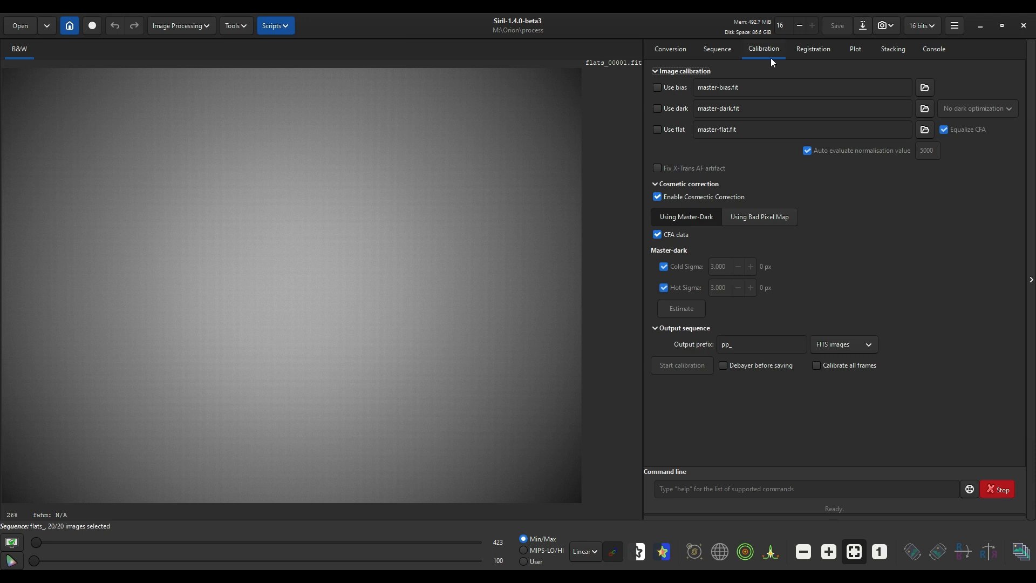
{"action": "left_click", "coordinate": [675, 87]}
{"action": "left_click", "coordinate": [926, 88]}
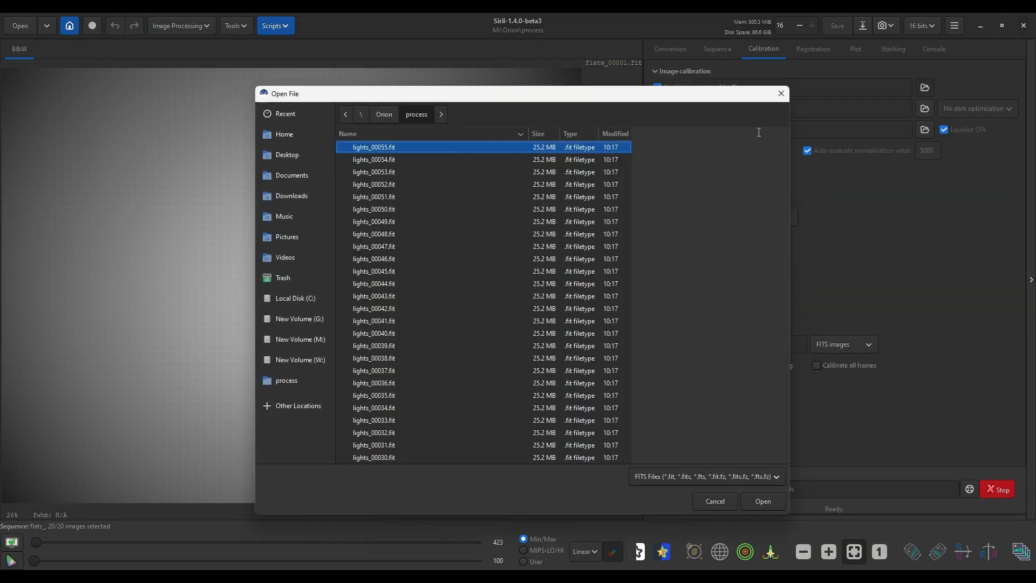
{"action": "left_click", "coordinate": [389, 114]}
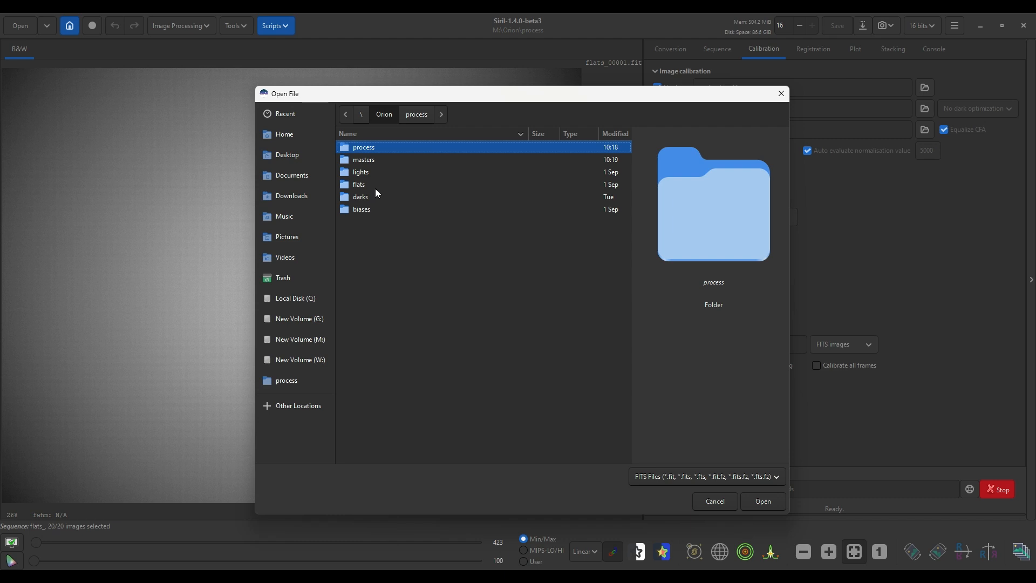
{"action": "double_click", "coordinate": [381, 160]}
{"action": "left_click", "coordinate": [392, 161]}
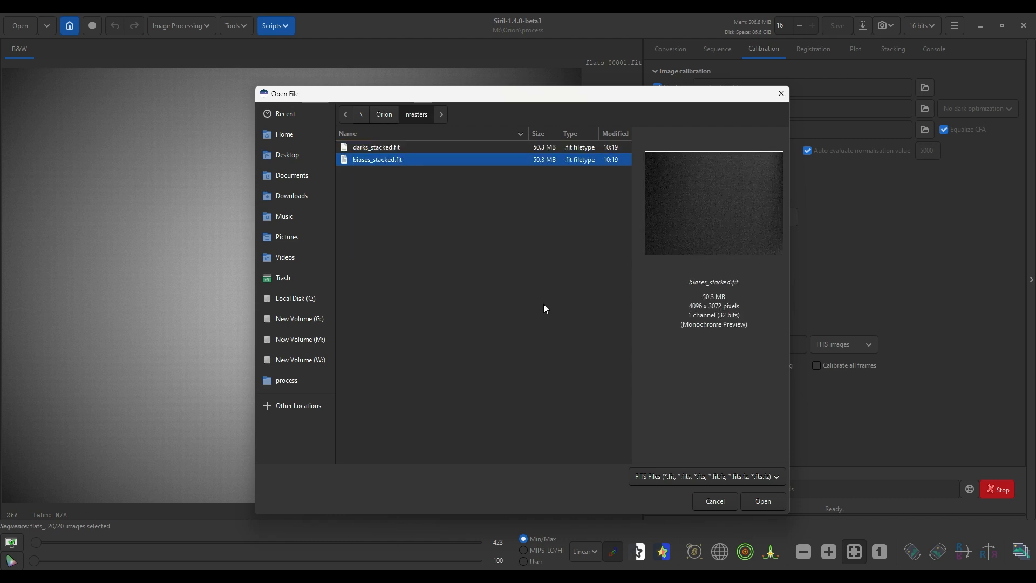
{"action": "left_click", "coordinate": [773, 503]}
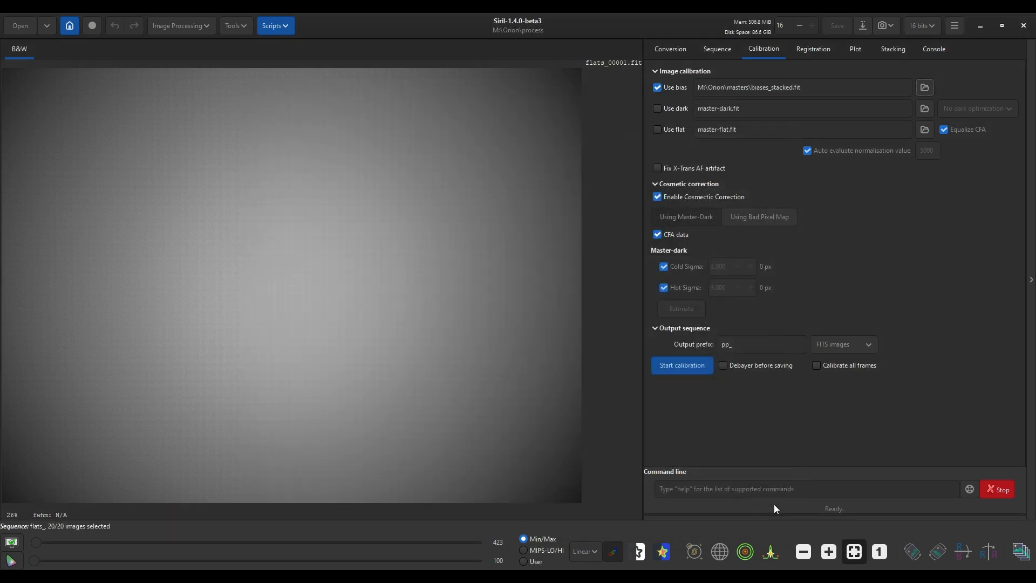
- Calibrate the flats sequence with the master bias and keep the calibrated pp_flats_.seq as the active sequence
{"action": "left_click", "coordinate": [697, 368]}
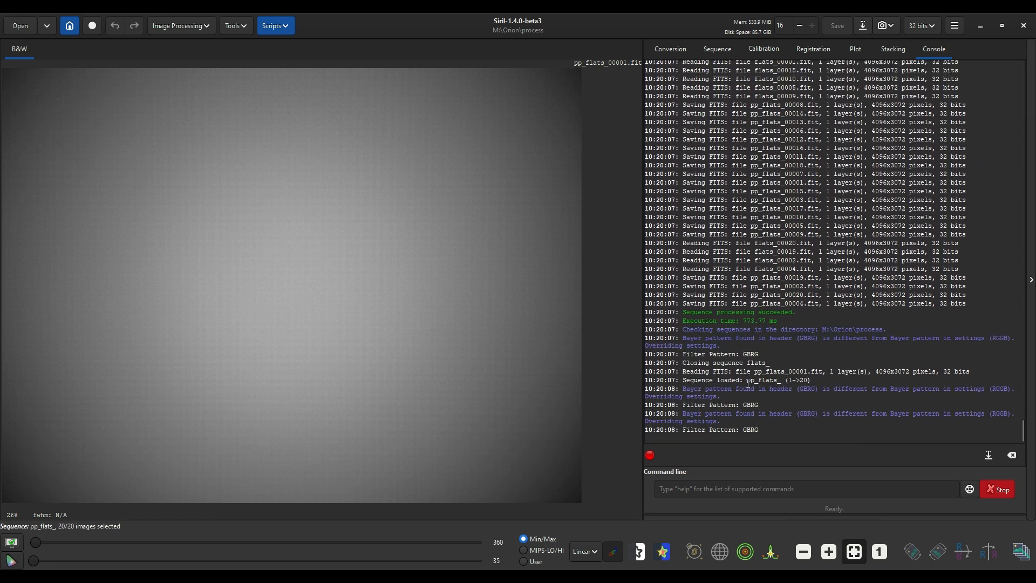
{"action": "left_click", "coordinate": [720, 49]}
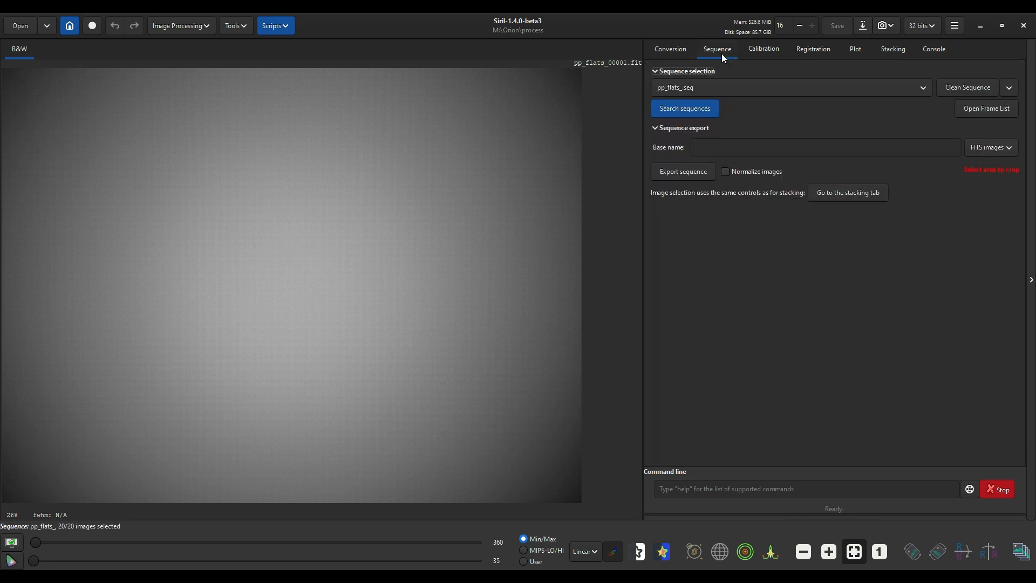
{"action": "left_click", "coordinate": [715, 88]}
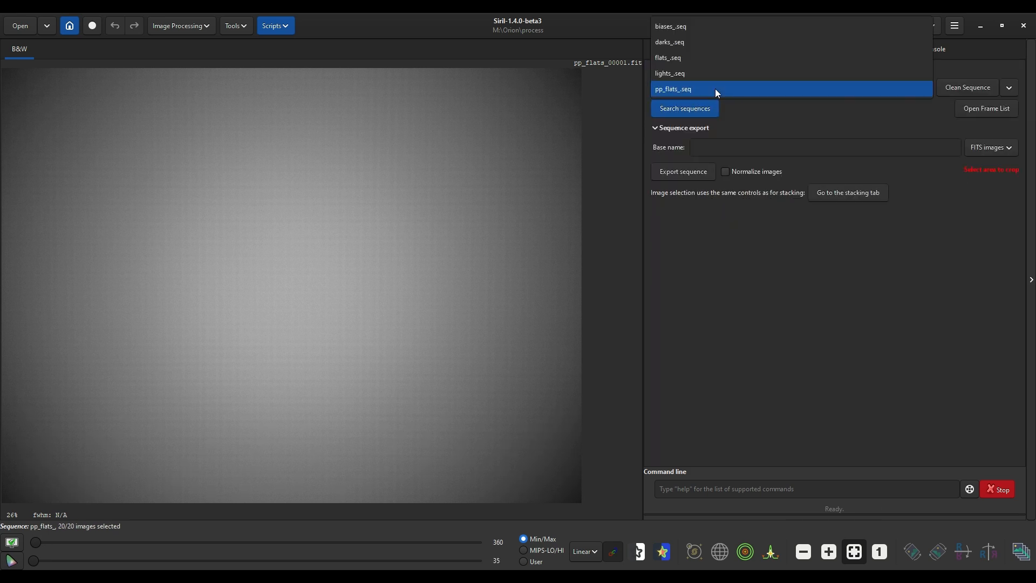
{"action": "left_click", "coordinate": [714, 89]}
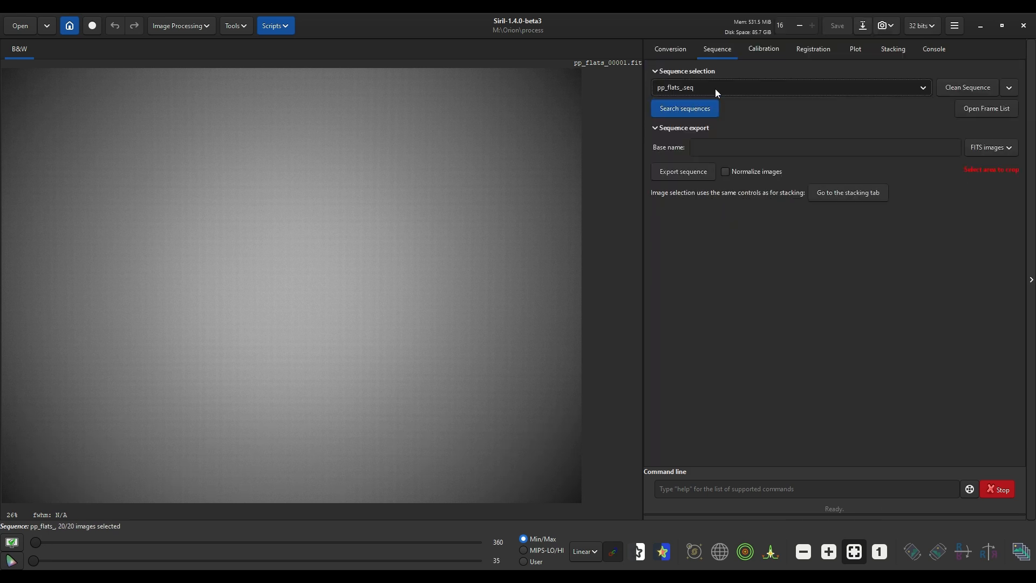
- Stack the calibrated flats with multiplicative normalisation, prefixing the output name with ..\masters\ to save it in the masters folder
{"action": "left_click", "coordinate": [854, 199]}
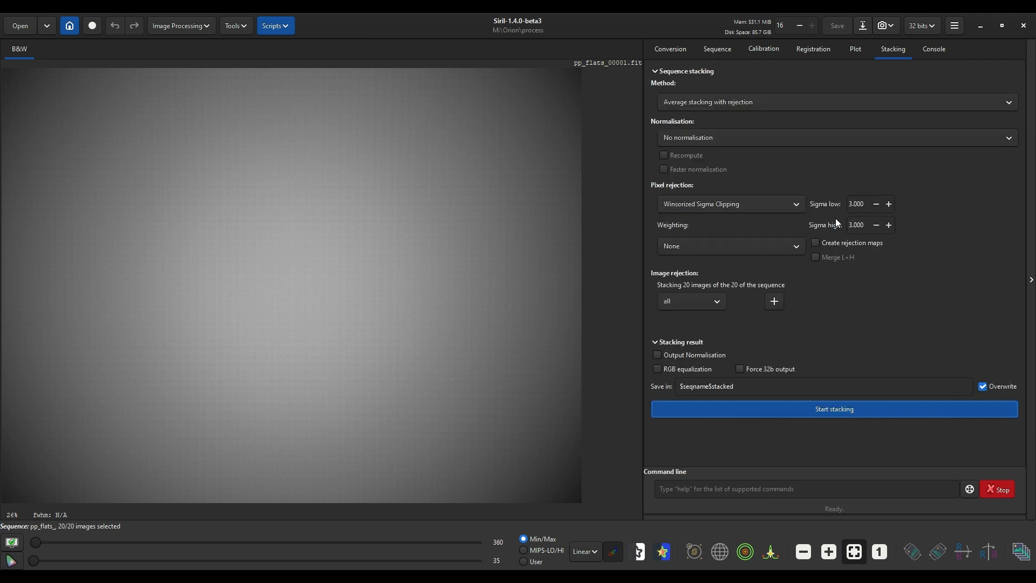
{"action": "left_click", "coordinate": [753, 139]}
{"action": "left_click", "coordinate": [737, 169]}
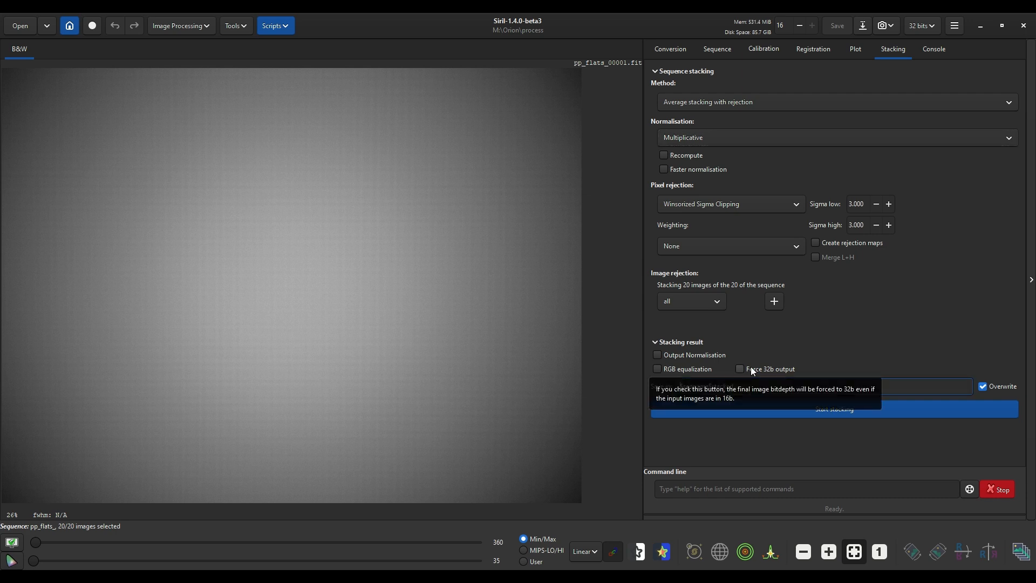
{"action": "type", "text": "..master"}
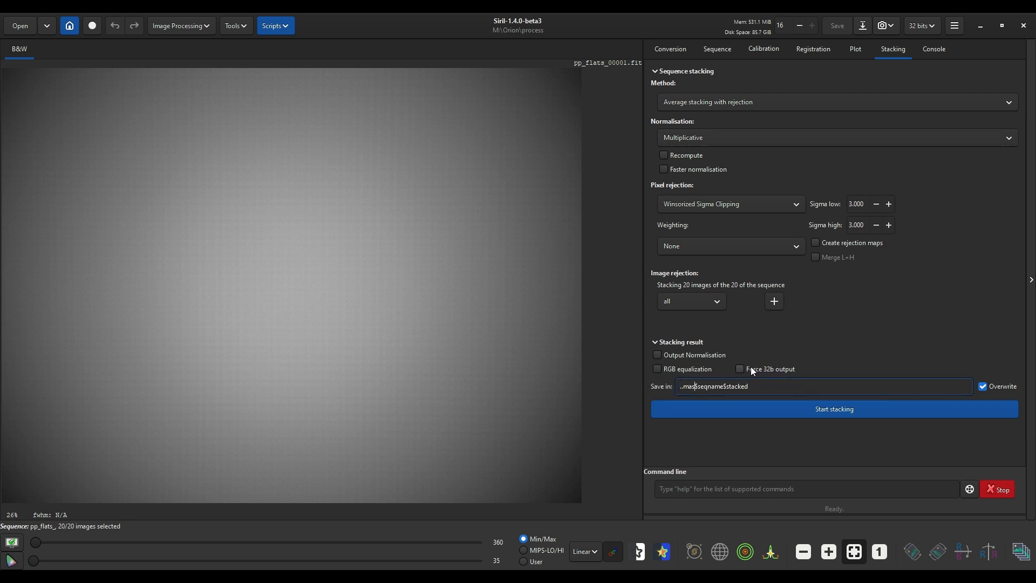
{"action": "type", "text": "s\\"}
{"action": "left_click", "coordinate": [795, 411]}
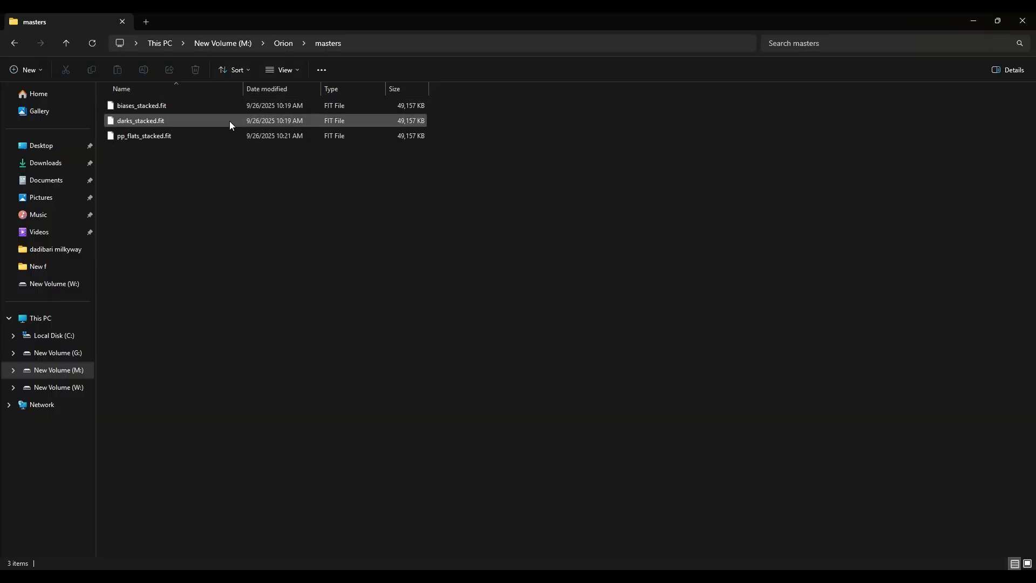
- Check the stacked flats, darks and biases files in Orion's masters folder in File Explorer
{"action": "left_click", "coordinate": [167, 136]}
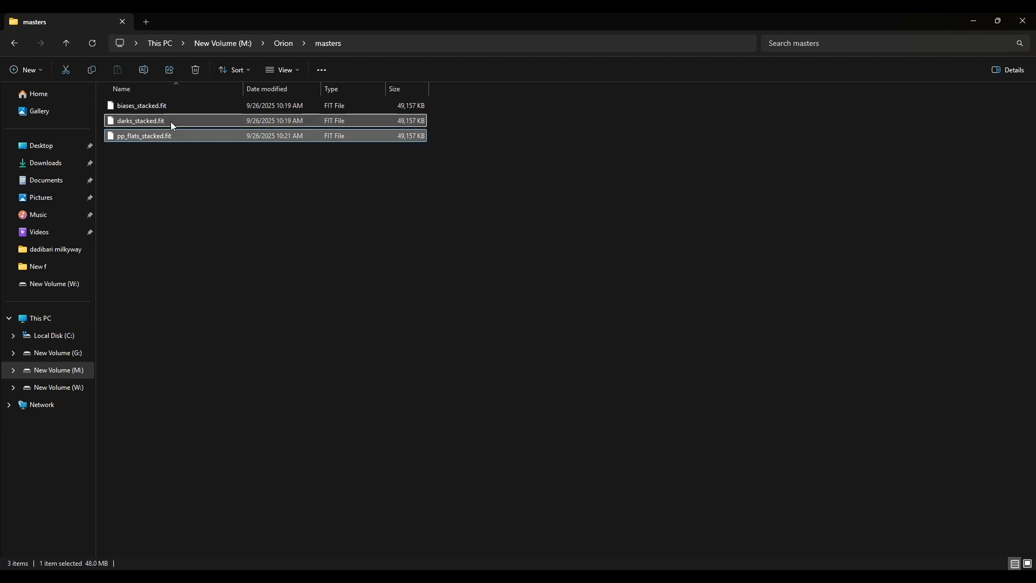
{"action": "left_click", "coordinate": [171, 123]}
{"action": "left_click", "coordinate": [181, 108]}
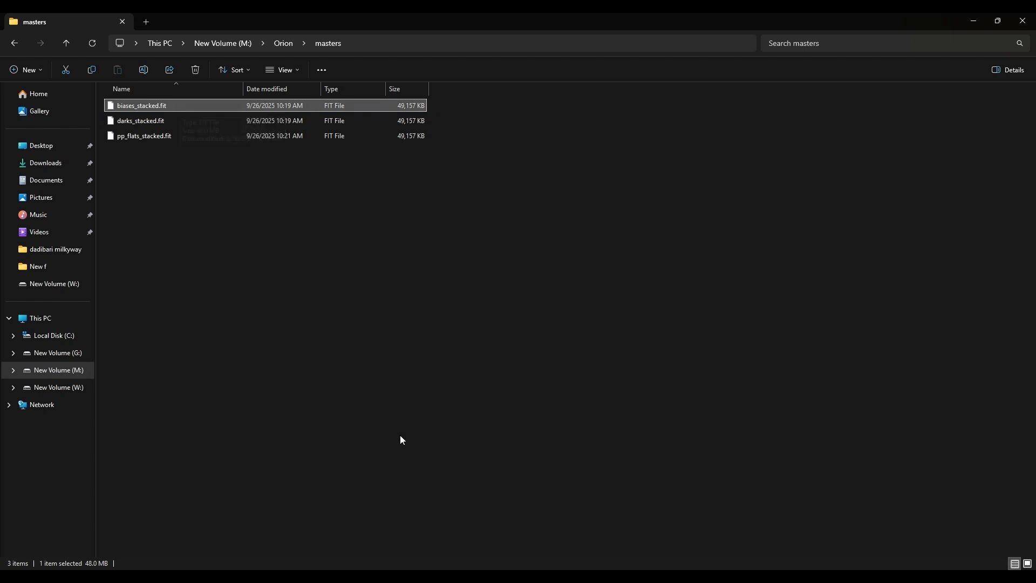
- Switch back to Siril and select lights_.seq as the active sequence
{"action": "key", "text": "alt+Tab"}
{"action": "left_click", "coordinate": [717, 48]}
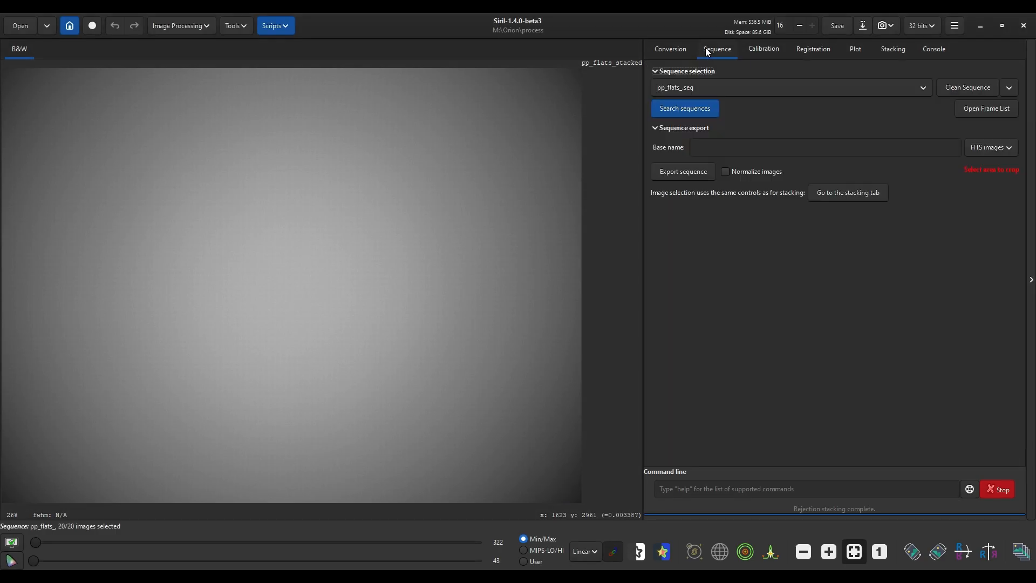
{"action": "left_click", "coordinate": [722, 89]}
{"action": "left_click", "coordinate": [717, 73]}
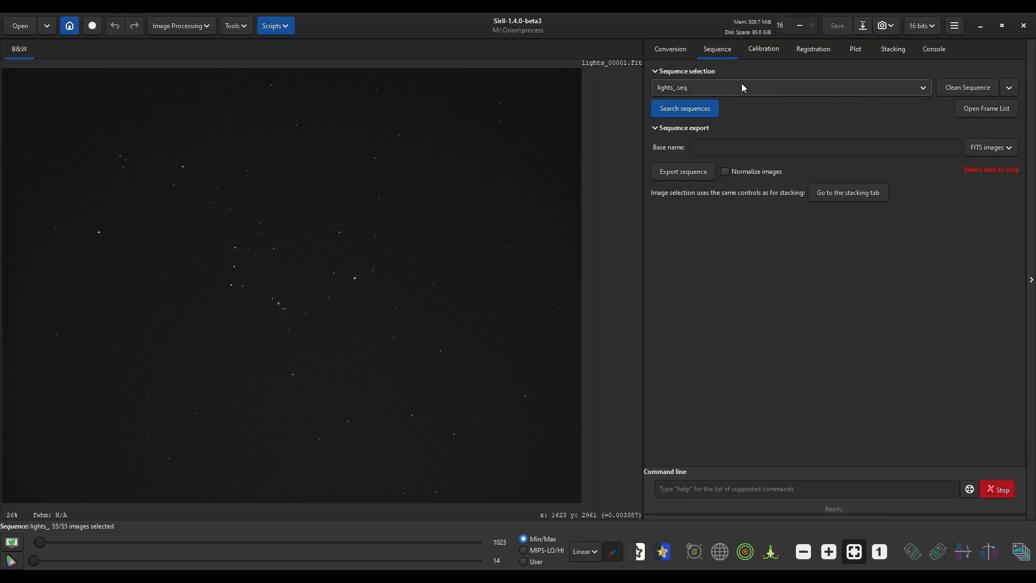
- Enable dark and flat calibration for the lights, disable bias, and choose darks_stacked.fit from the masters folder as the master dark
{"action": "left_click", "coordinate": [764, 49]}
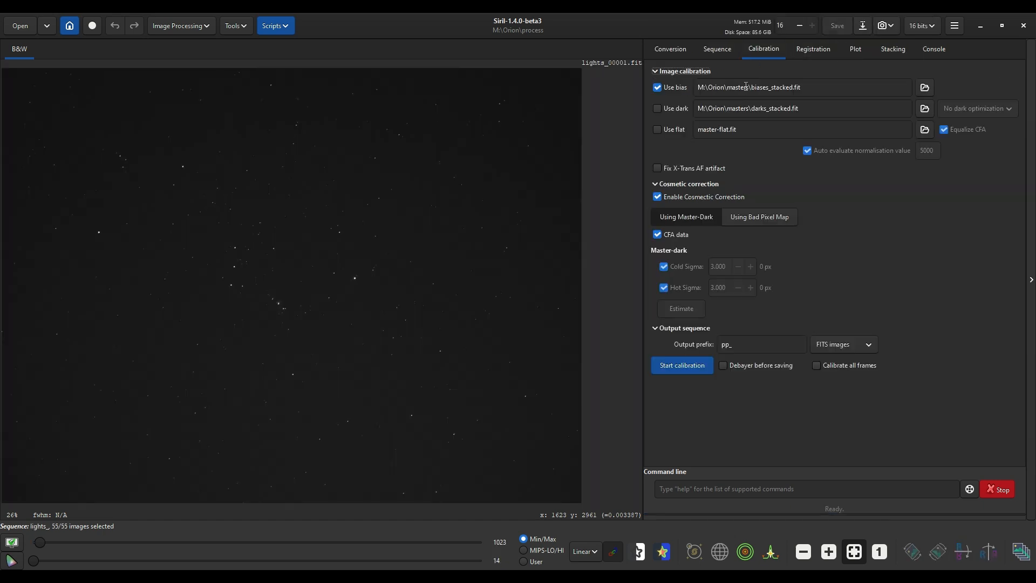
{"action": "left_click", "coordinate": [656, 108]}
{"action": "left_click", "coordinate": [656, 129]}
{"action": "left_click", "coordinate": [657, 87]}
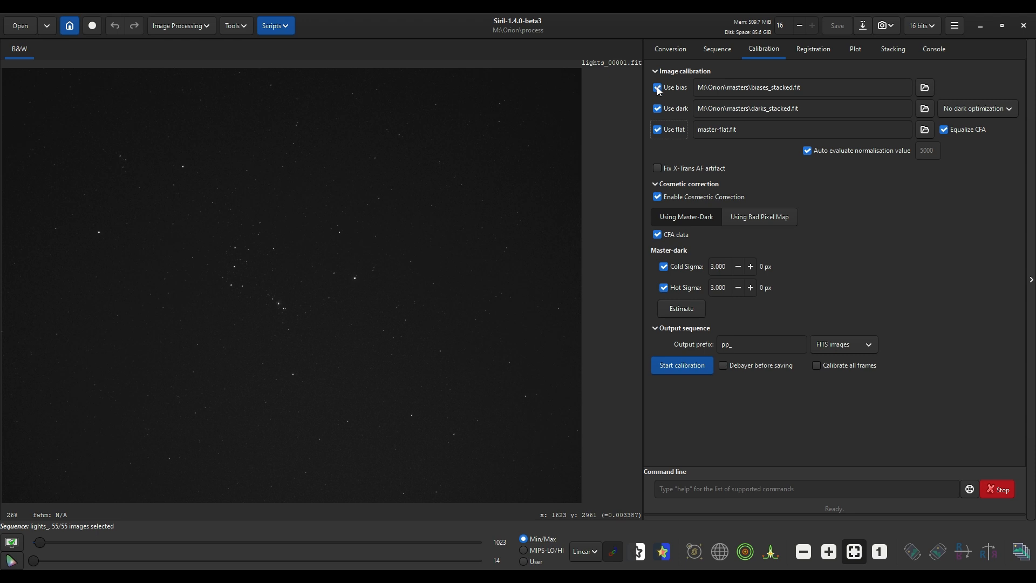
{"action": "left_click", "coordinate": [925, 108]}
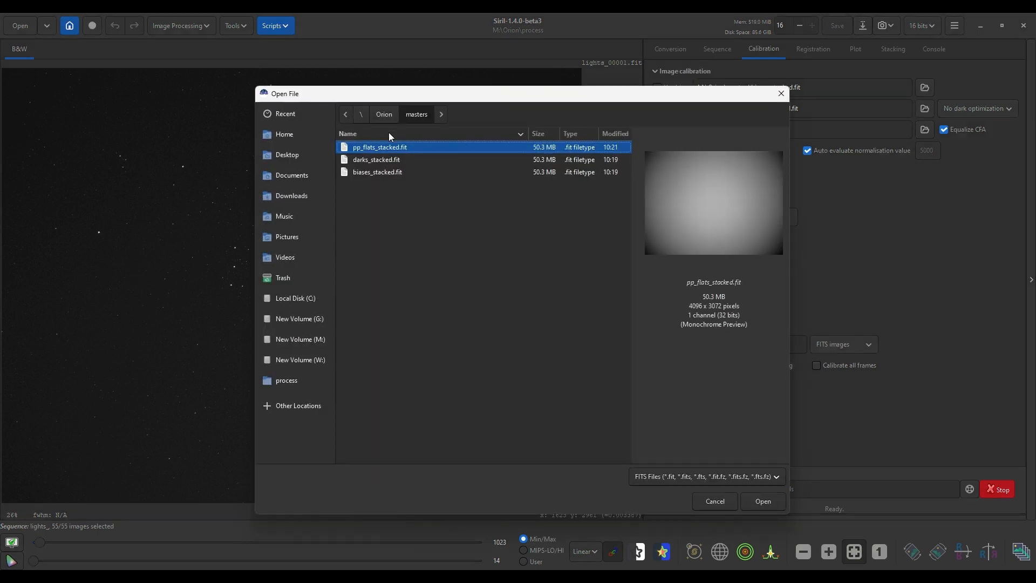
{"action": "left_click", "coordinate": [384, 161]}
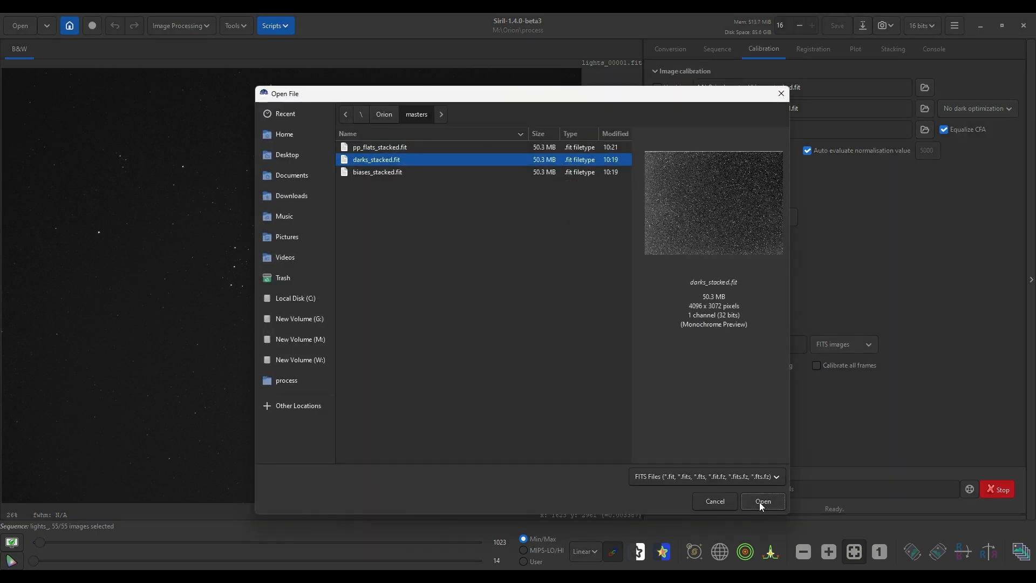
{"action": "left_click", "coordinate": [760, 502]}
- Choose pp_flats_stacked.fit from Orion's masters folder as the master flat
{"action": "left_click", "coordinate": [922, 130]}
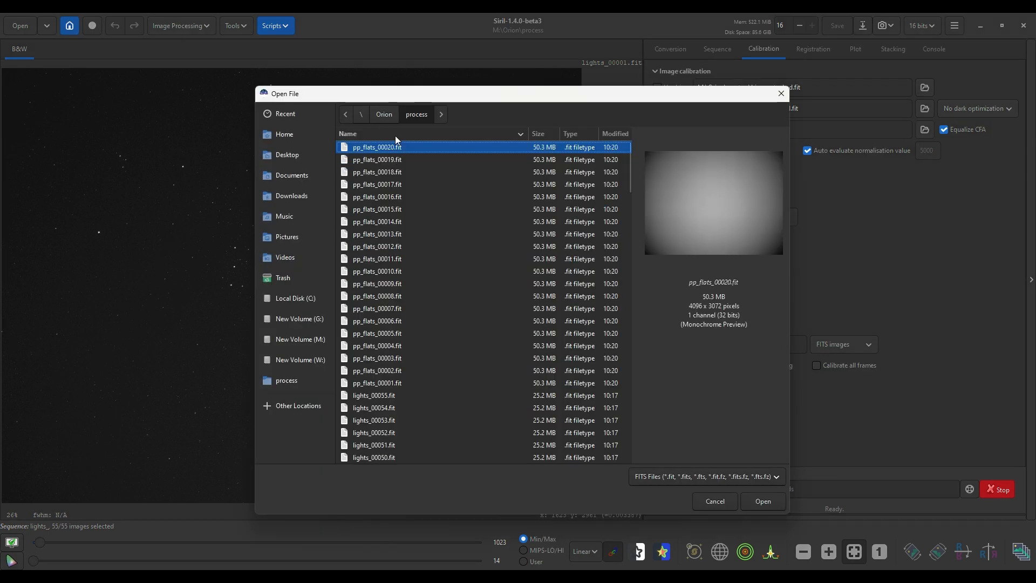
{"action": "left_click", "coordinate": [385, 114]}
{"action": "double_click", "coordinate": [383, 186]}
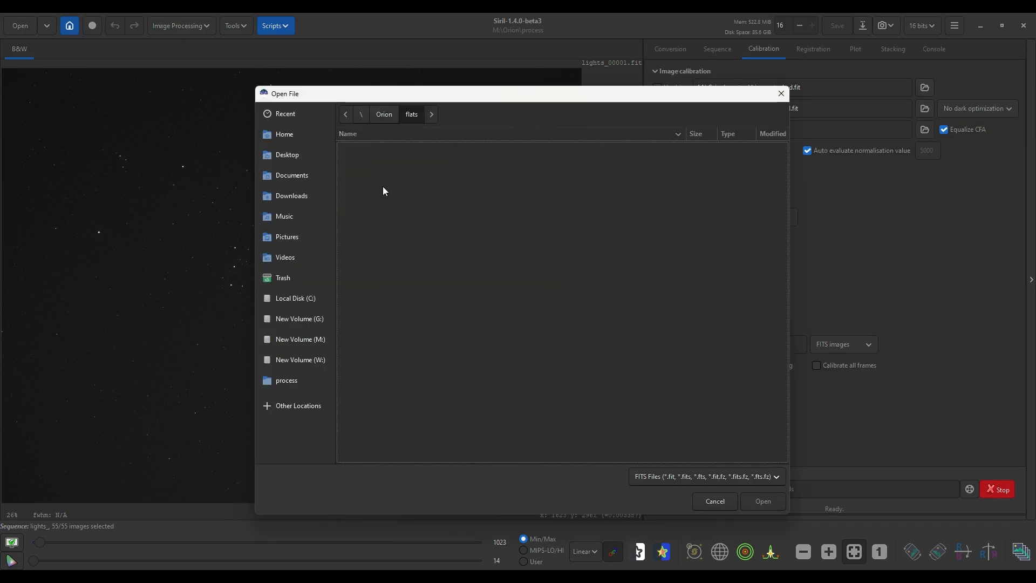
{"action": "left_click", "coordinate": [380, 113]}
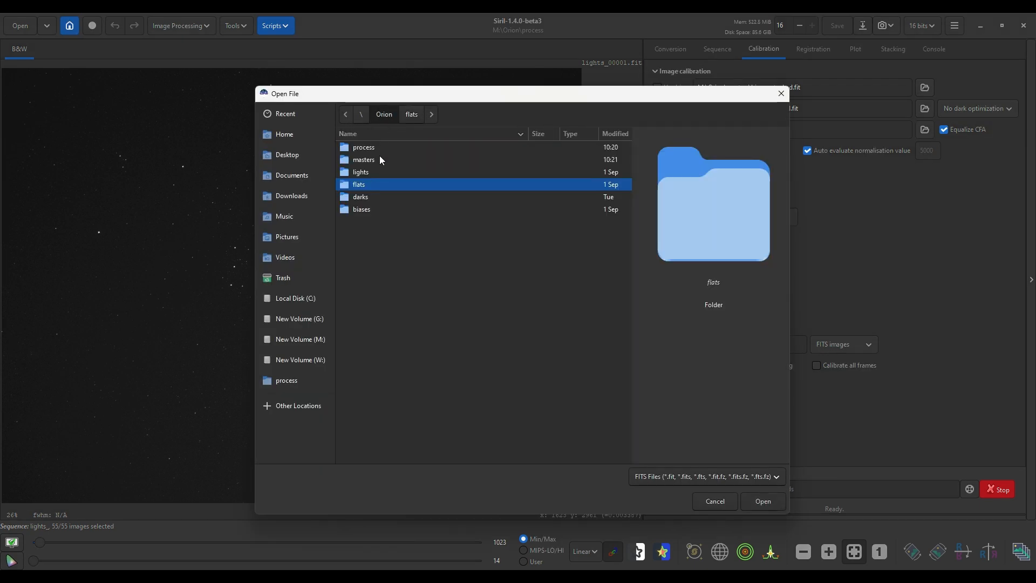
{"action": "left_click", "coordinate": [380, 153]}
{"action": "left_click", "coordinate": [377, 158]}
{"action": "double_click", "coordinate": [377, 158]}
{"action": "left_click", "coordinate": [383, 172]}
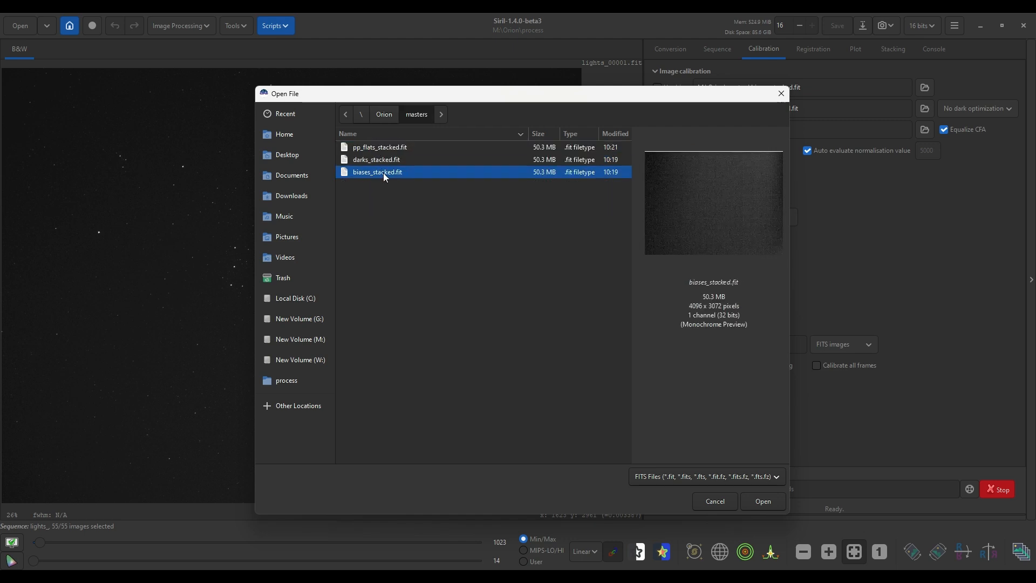
{"action": "left_click", "coordinate": [398, 152]}
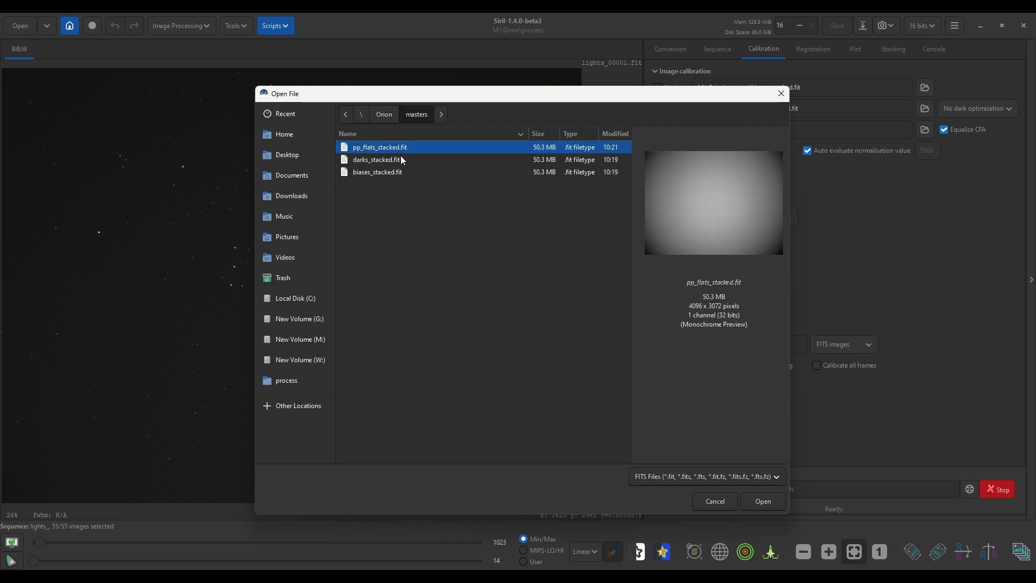
{"action": "left_click", "coordinate": [763, 501]}
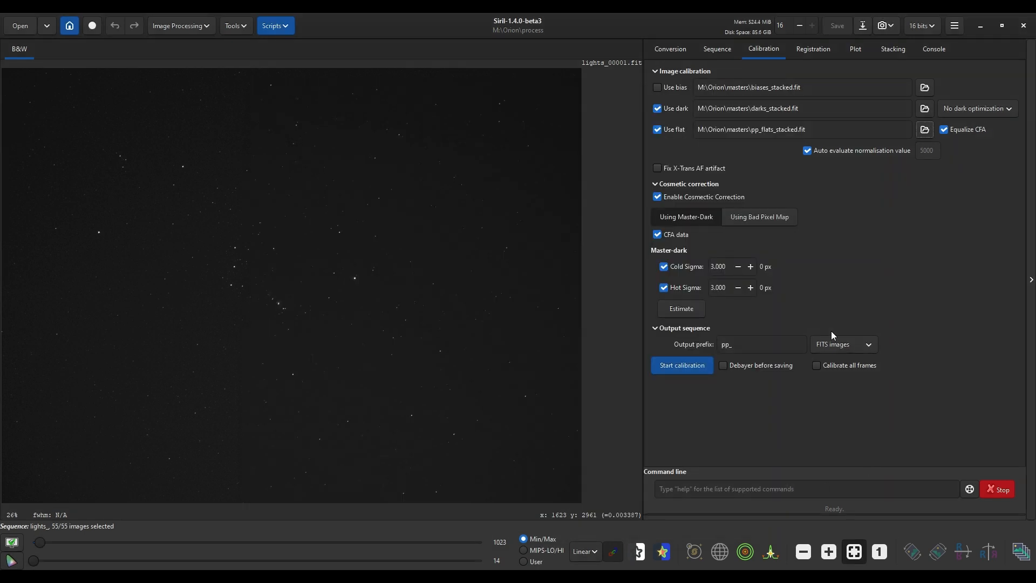
- Calibrate the lights sequence with debayering before saving enabled
{"action": "left_click", "coordinate": [727, 364]}
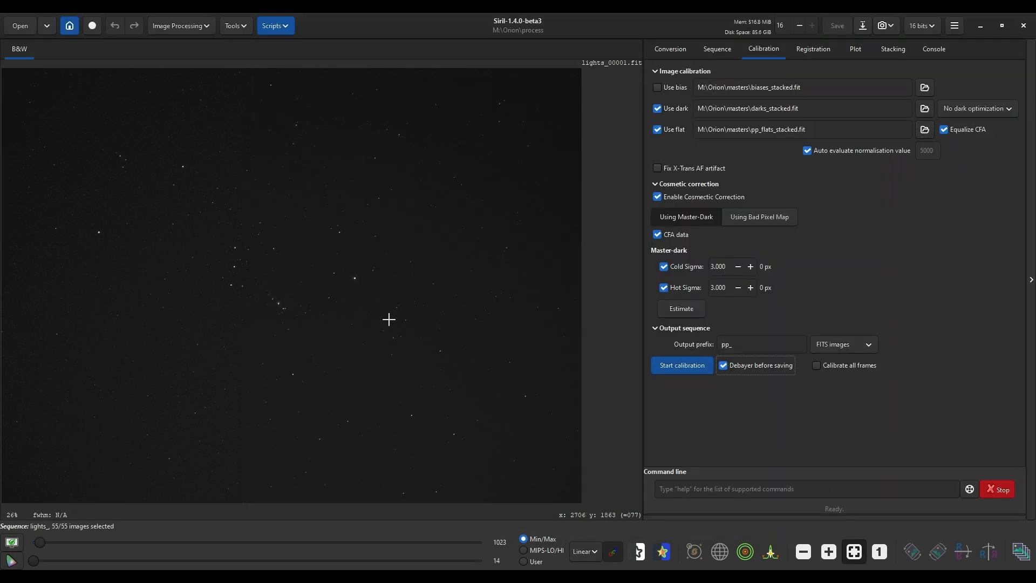
{"action": "left_click", "coordinate": [685, 367]}
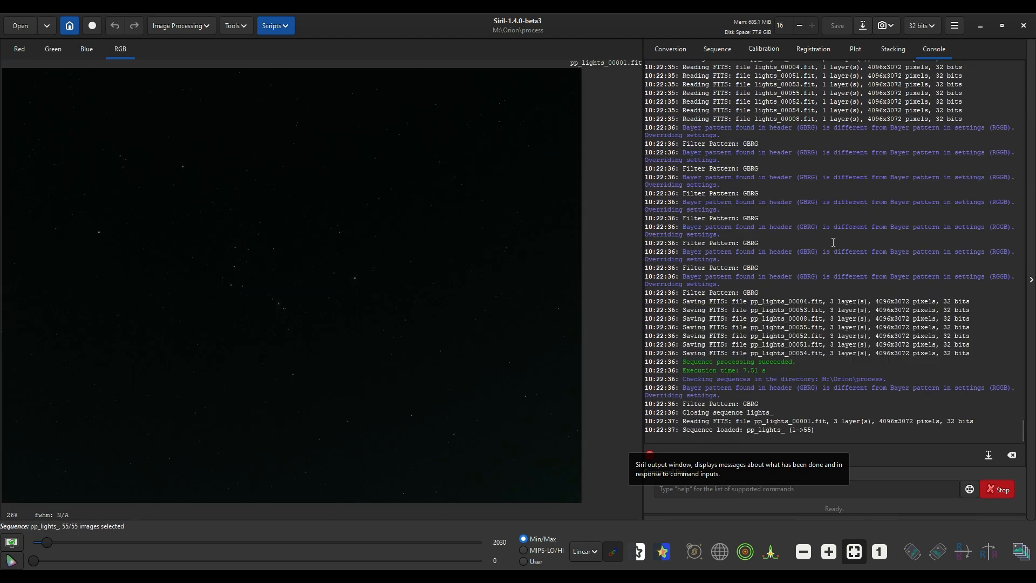
- Register all images of the calibrated lights sequence using Global Star Alignment with the current settings
{"action": "left_click", "coordinate": [801, 52]}
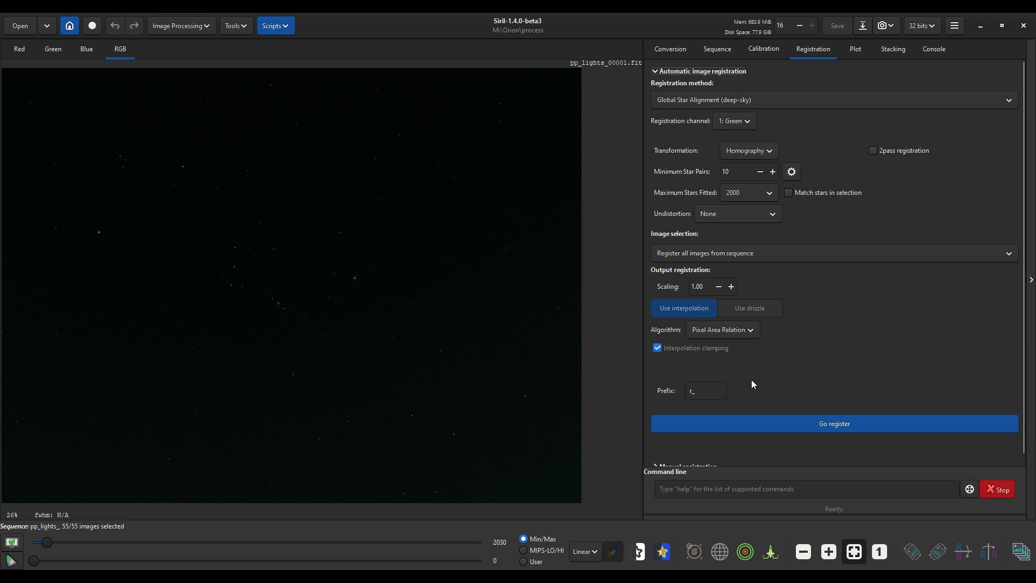
{"action": "scroll", "coordinate": [761, 410], "scroll_direction": "down", "scroll_amount": 1}
{"action": "left_click", "coordinate": [771, 424]}
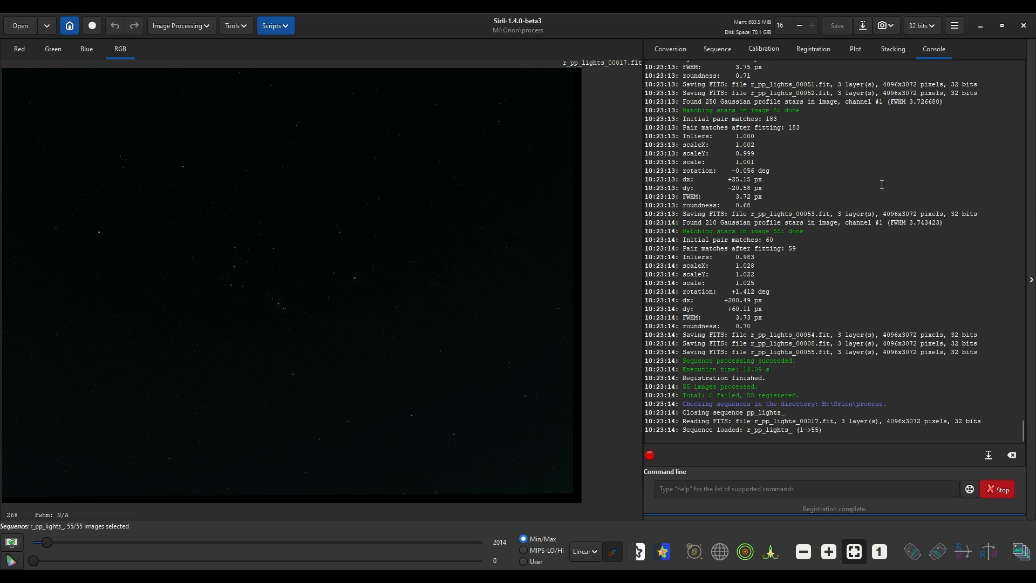
- For stacking r_pp_lights_.seq, set normalisation to Additive with scaling and pixel rejection to Linear Fit Clipping
{"action": "left_click", "coordinate": [891, 48]}
{"action": "left_click", "coordinate": [723, 51]}
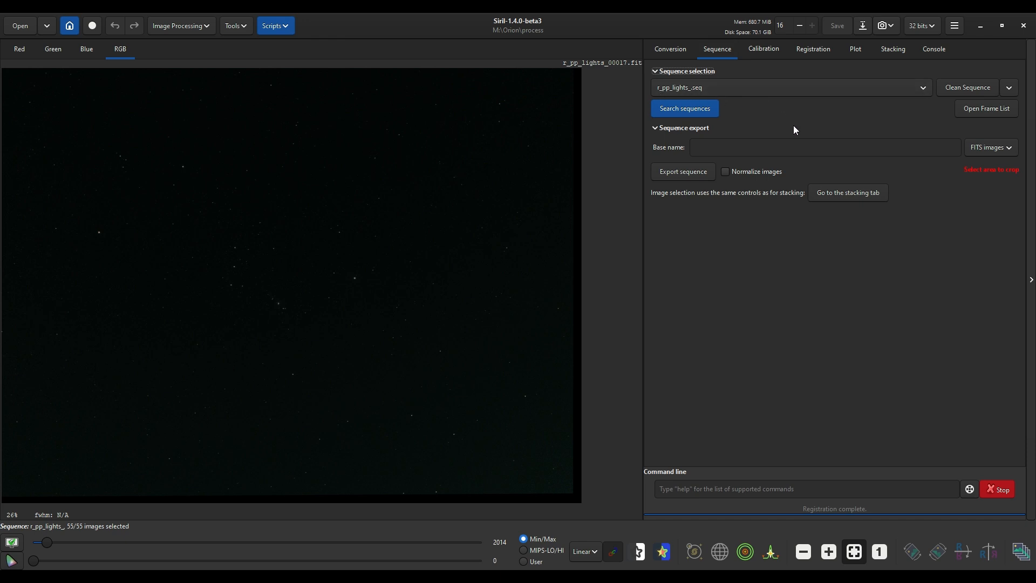
{"action": "left_click", "coordinate": [894, 50]}
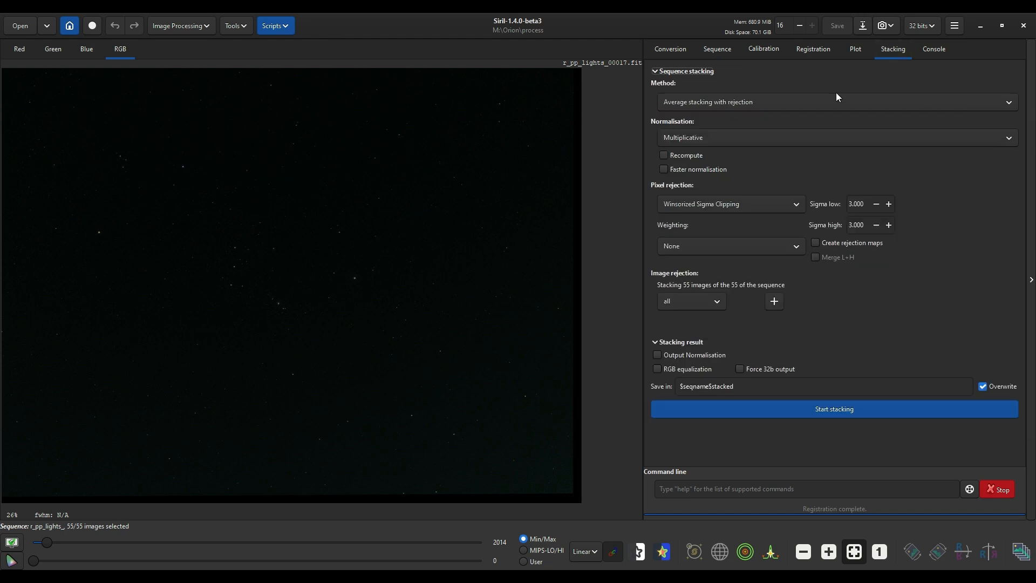
{"action": "left_click", "coordinate": [779, 139]}
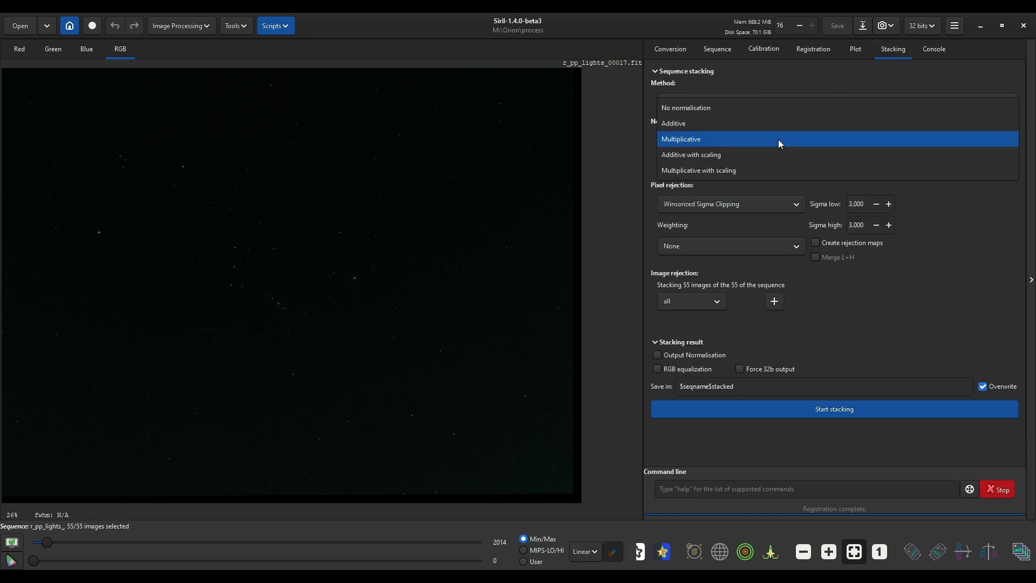
{"action": "left_click", "coordinate": [763, 154]}
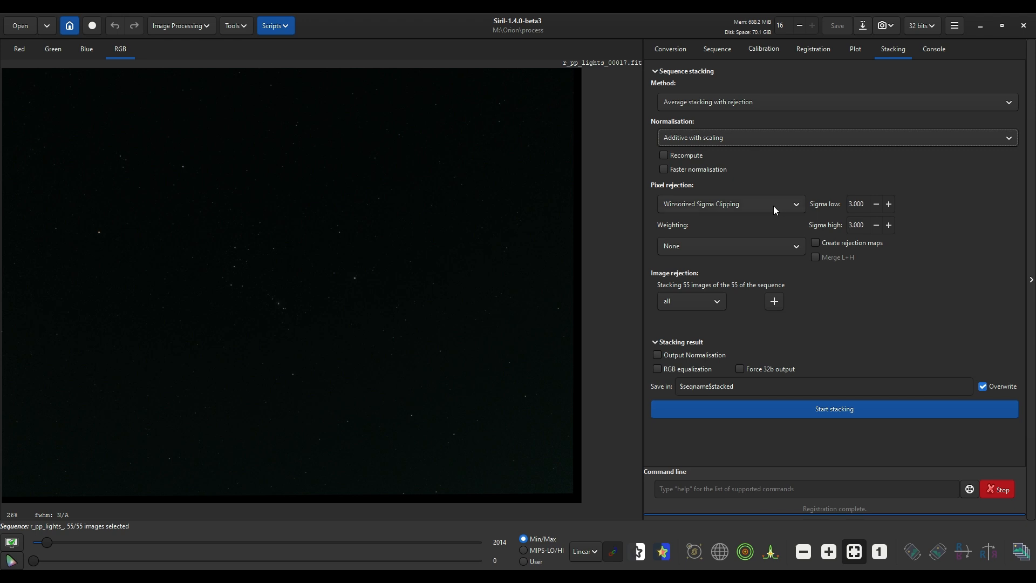
{"action": "left_click", "coordinate": [754, 208]}
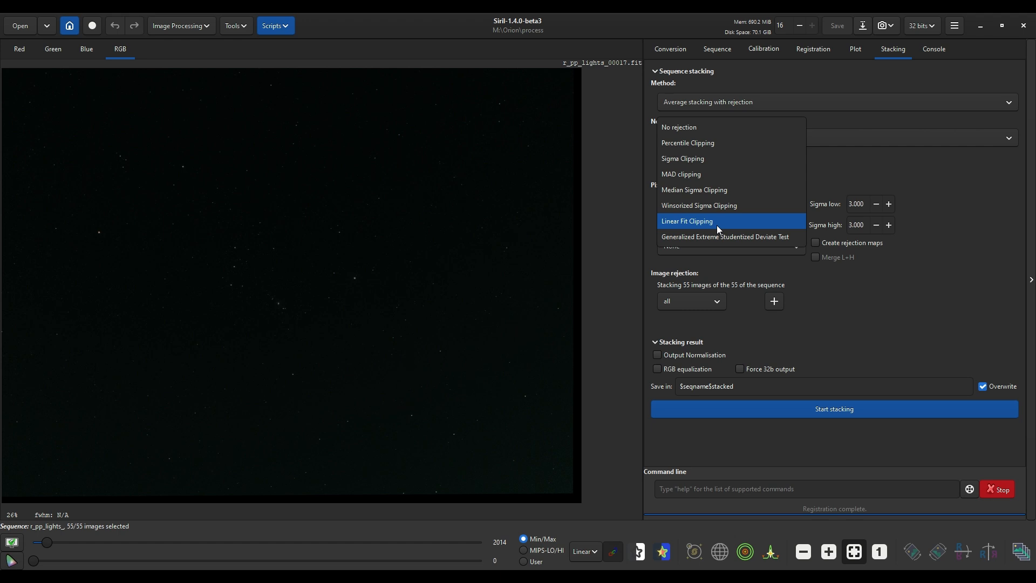
{"action": "left_click", "coordinate": [722, 204]}
{"action": "key", "text": "Down"}
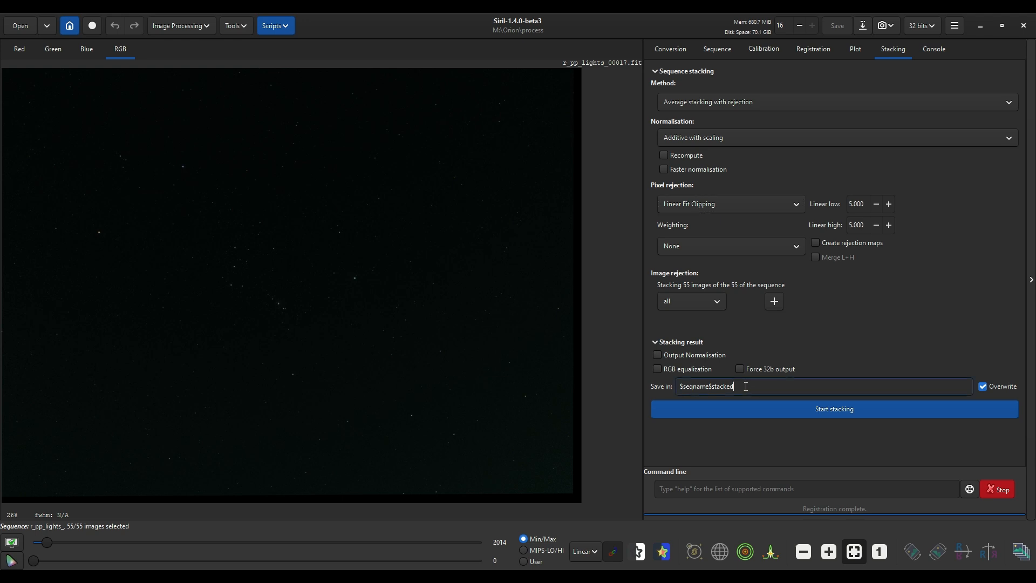
- Stack the registered lights to ..\masters\result with output normalisation and RGB equalization enabled
{"action": "left_click_drag", "start_coordinate": [755, 387], "coordinate": [626, 387]}
{"action": "type", "text": "..\\masters"}
{"action": "type", "text": "\\result"}
{"action": "left_click", "coordinate": [657, 354]}
{"action": "left_click", "coordinate": [657, 369]}
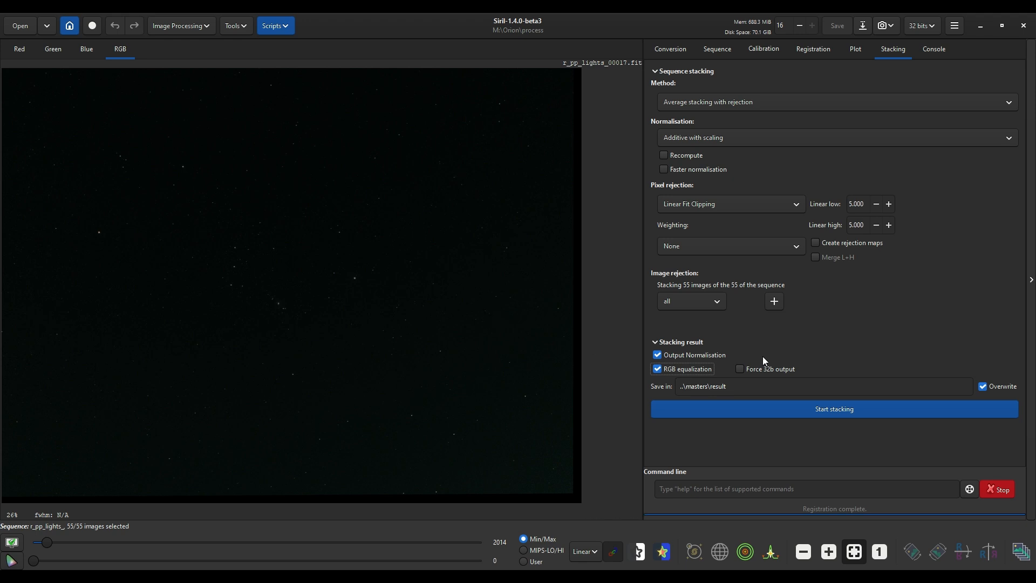
{"action": "left_click", "coordinate": [795, 408]}
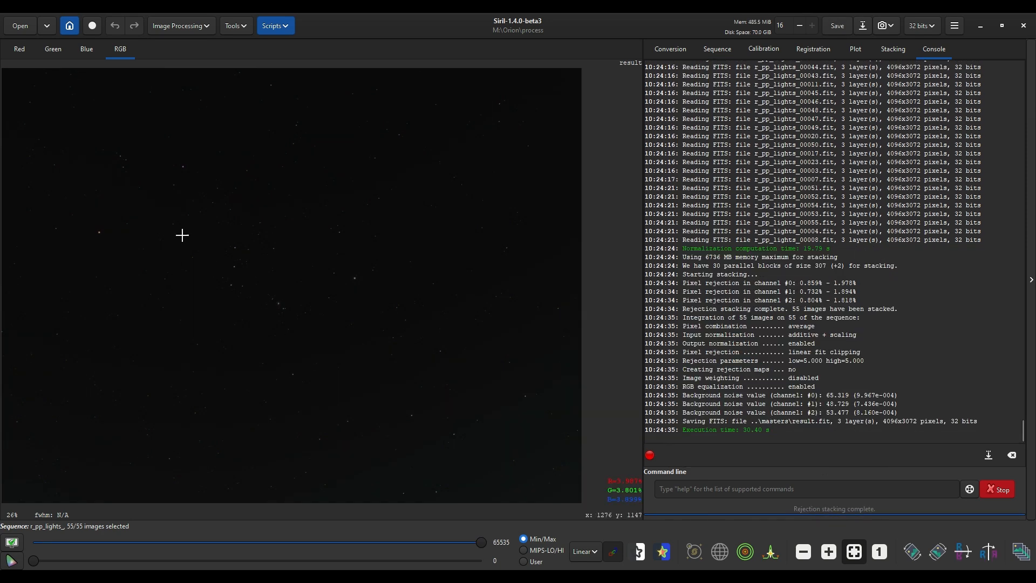
- Open the stacked image result.fit from the masters folder inside the Orion folder
{"action": "left_click", "coordinate": [20, 25]}
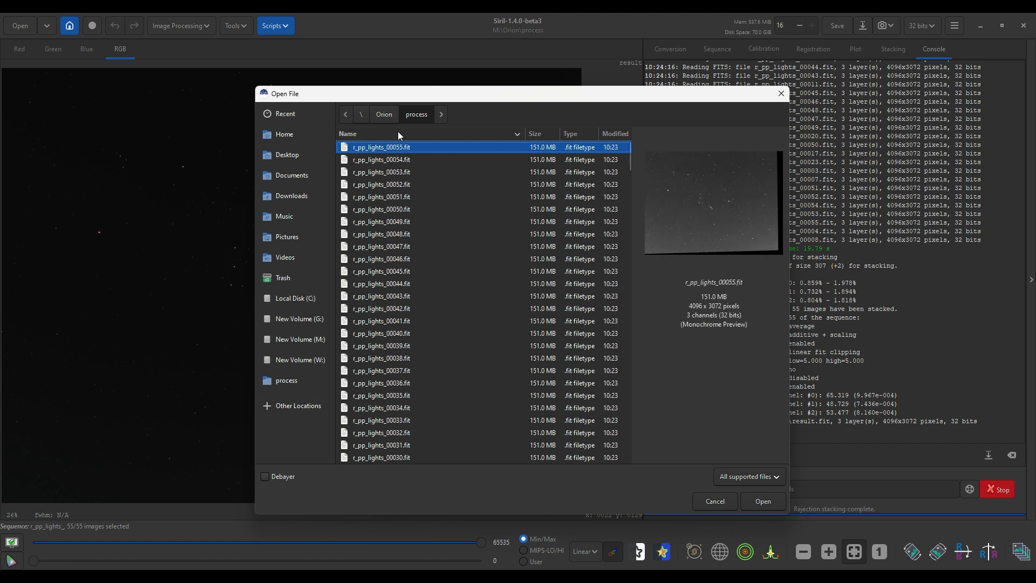
{"action": "left_click", "coordinate": [386, 116]}
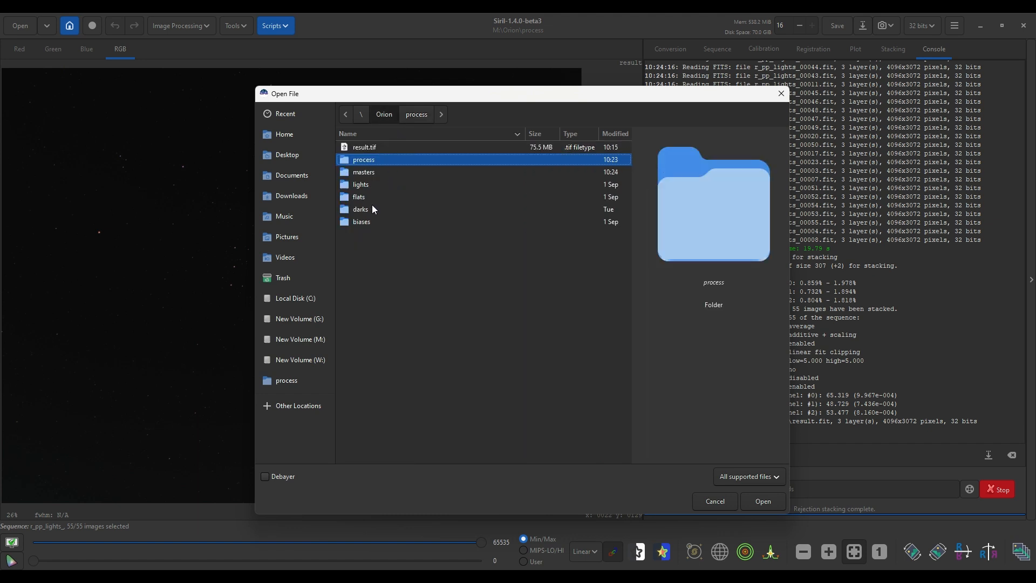
{"action": "double_click", "coordinate": [380, 171]}
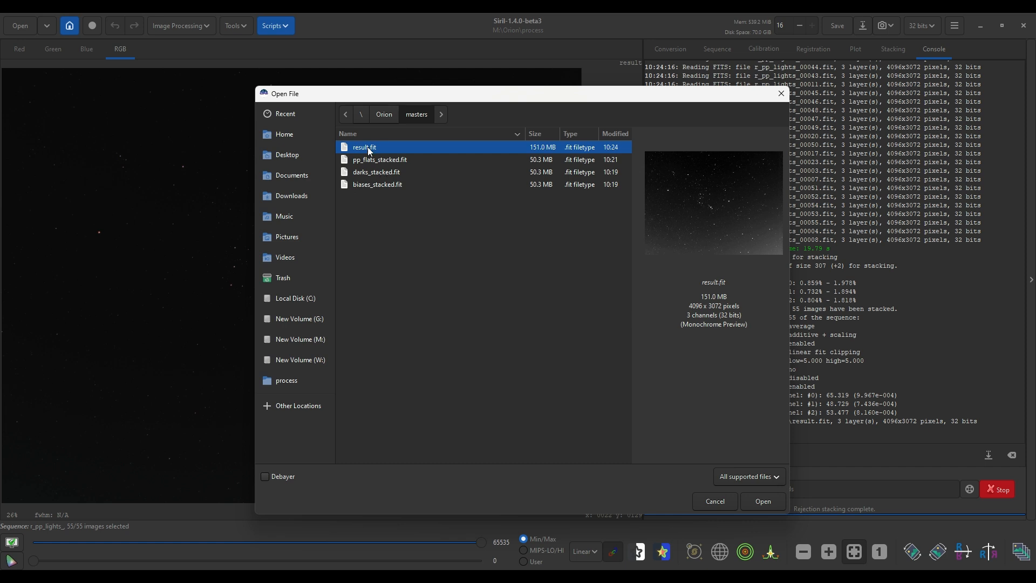
{"action": "left_click", "coordinate": [751, 503]}
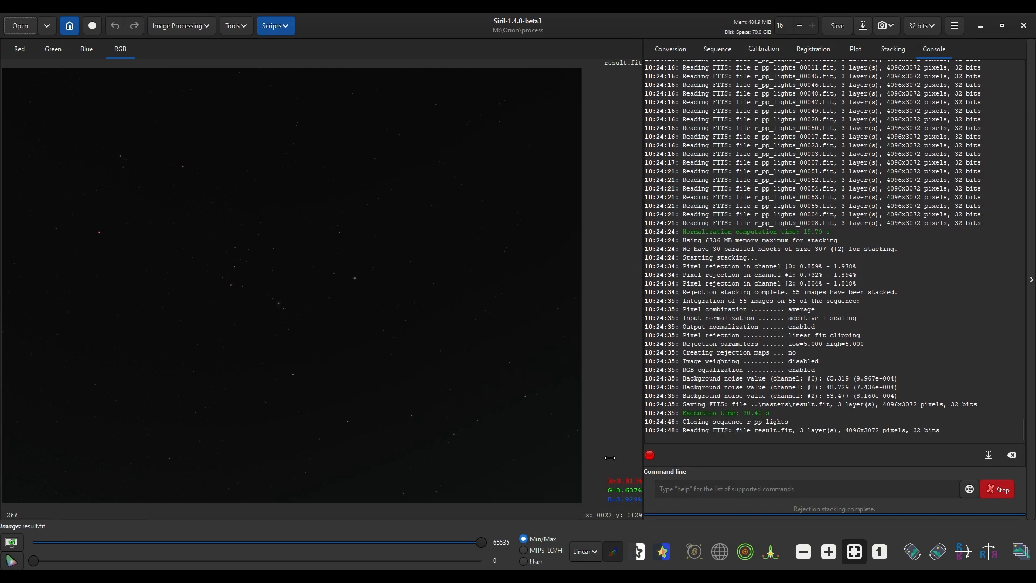
- Set the display mode of the stacked image to AutoStretch and inspect the nebula up close and the whole frame
{"action": "left_click", "coordinate": [593, 551]}
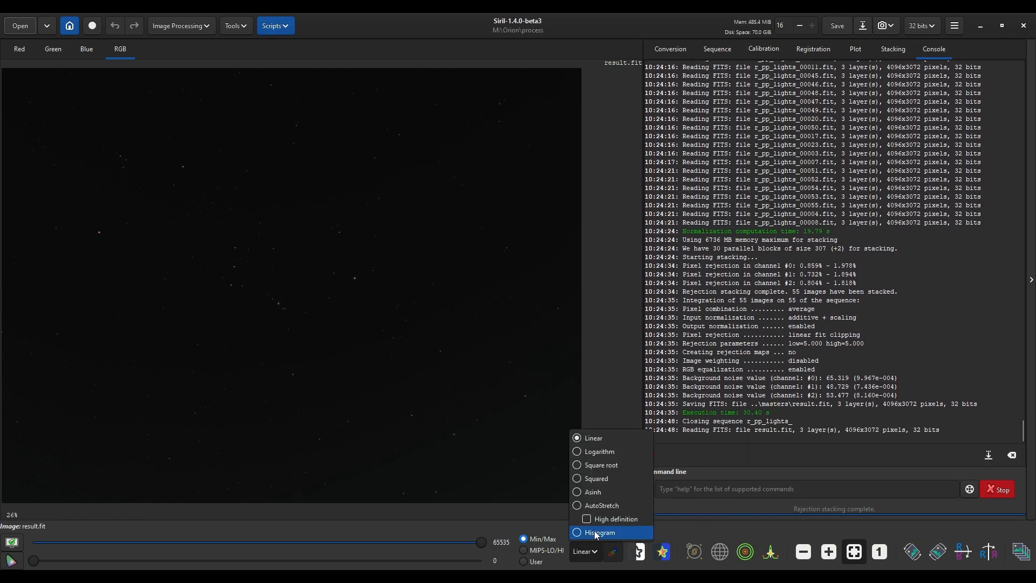
{"action": "left_click", "coordinate": [601, 501]}
{"action": "scroll", "coordinate": [234, 306], "scroll_direction": "down", "scroll_amount": 3}
{"action": "scroll", "coordinate": [342, 286], "scroll_direction": "up", "scroll_amount": 2}
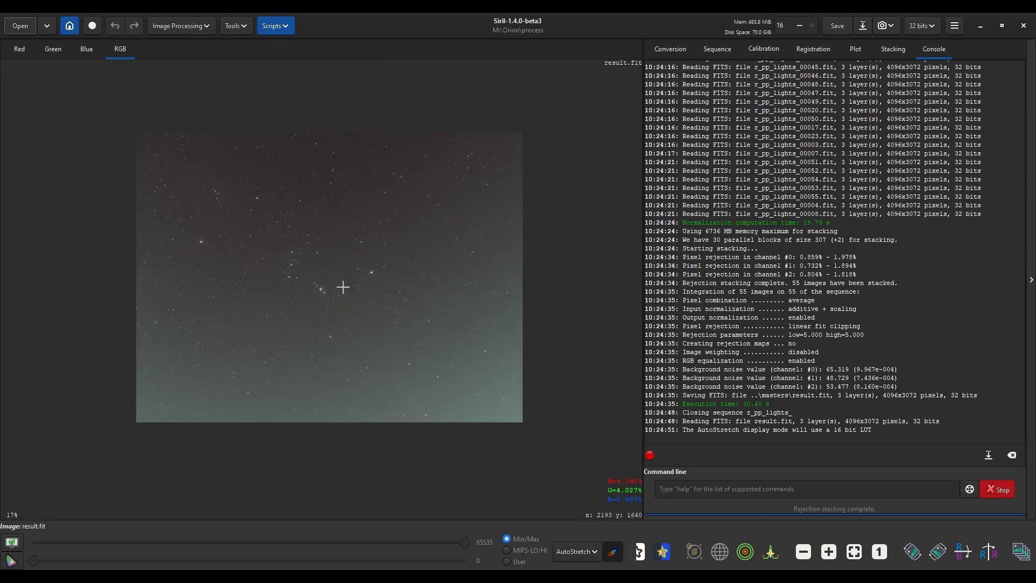
{"action": "scroll", "coordinate": [323, 298], "scroll_direction": "up", "scroll_amount": 7}
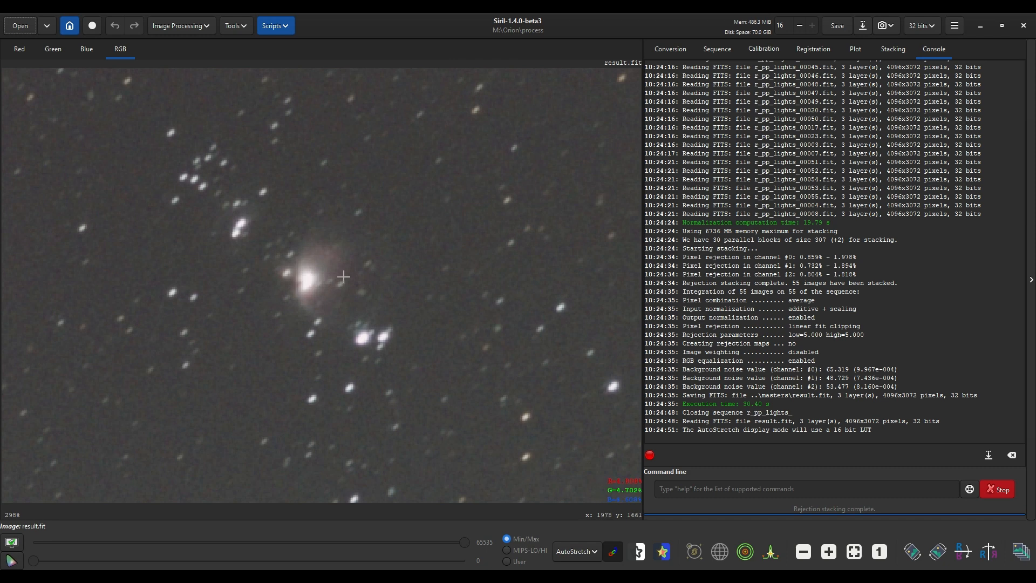
{"action": "scroll", "coordinate": [337, 288], "scroll_direction": "down", "scroll_amount": 8}
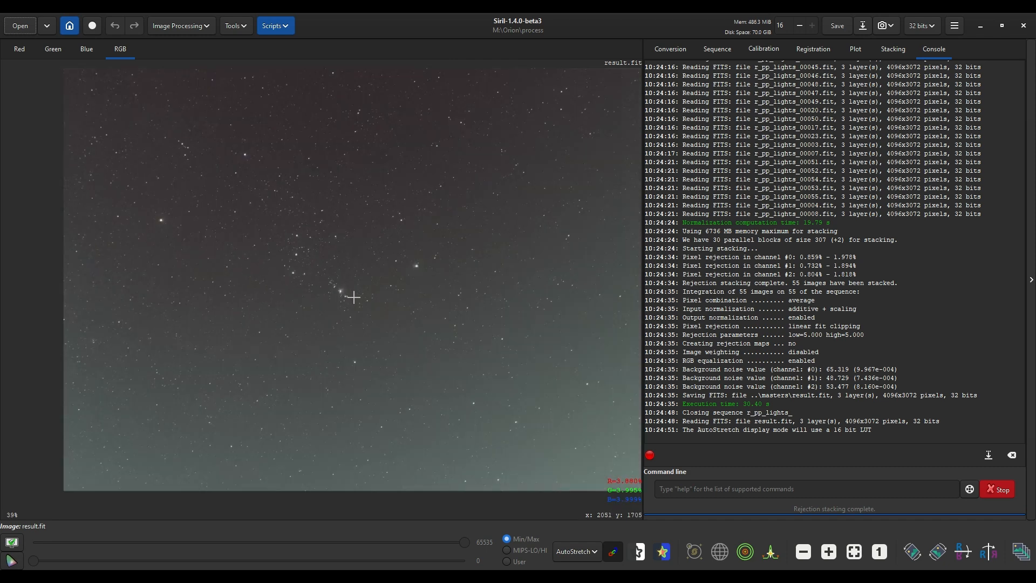
{"action": "scroll", "coordinate": [432, 310], "scroll_direction": "up", "scroll_amount": 2}
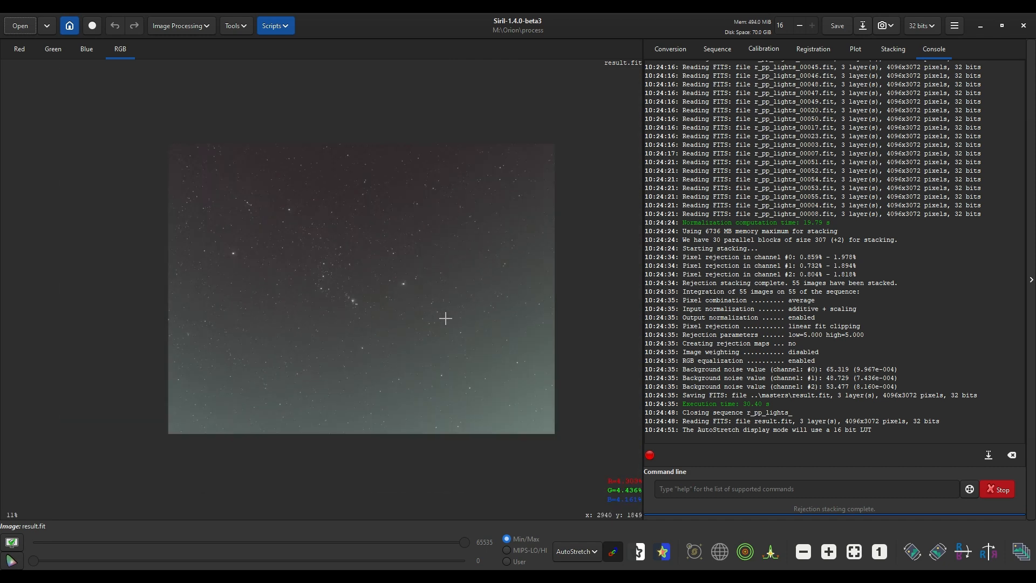